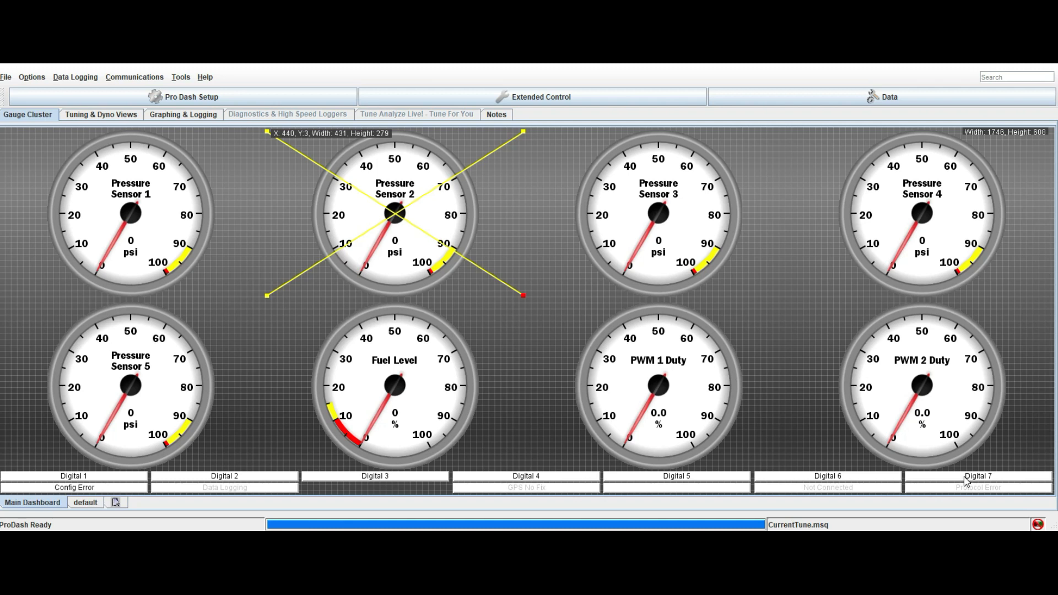
Step: Add a new indicator to the dashboard and place it between the Pressure Sensor 1 and Pressure Sensor 2 gauges, at about X 322, Y 154
right_click(522, 305)
mouse_move(566, 368)
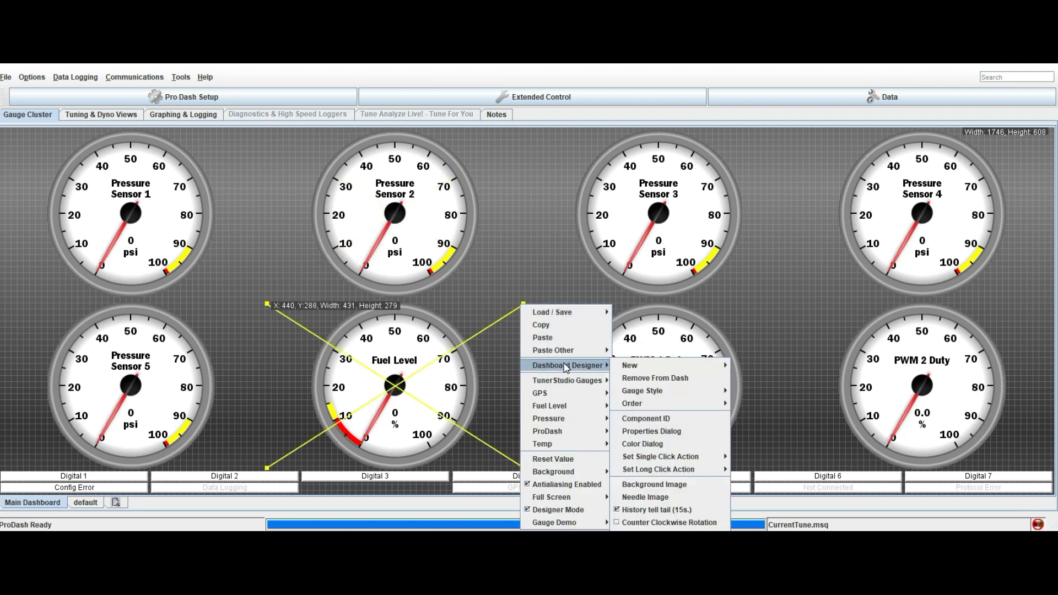
mouse_move(628, 368)
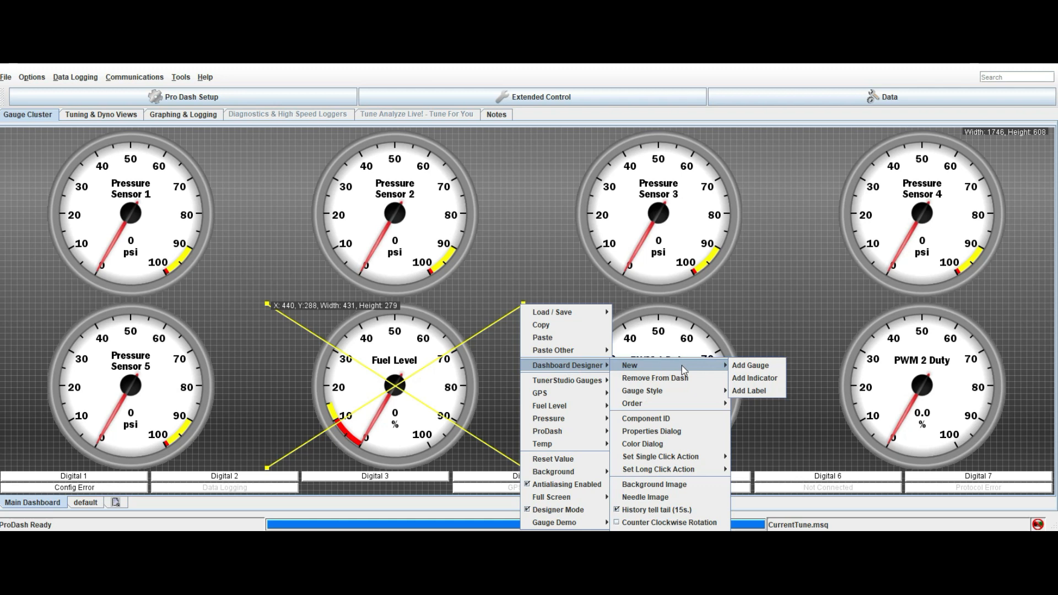
click(753, 379)
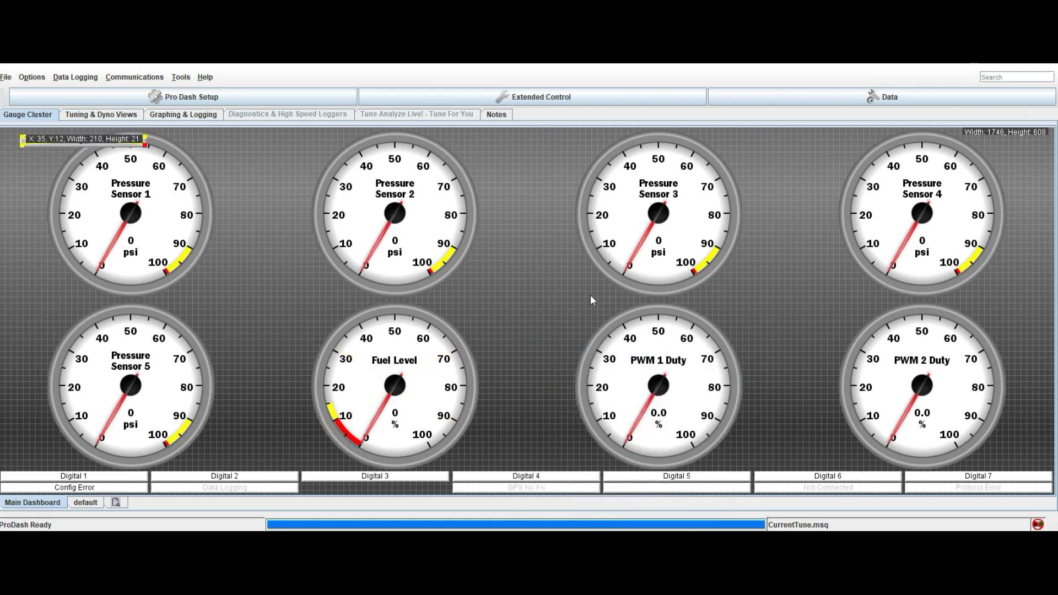
drag(111, 143, 285, 239)
click(381, 388)
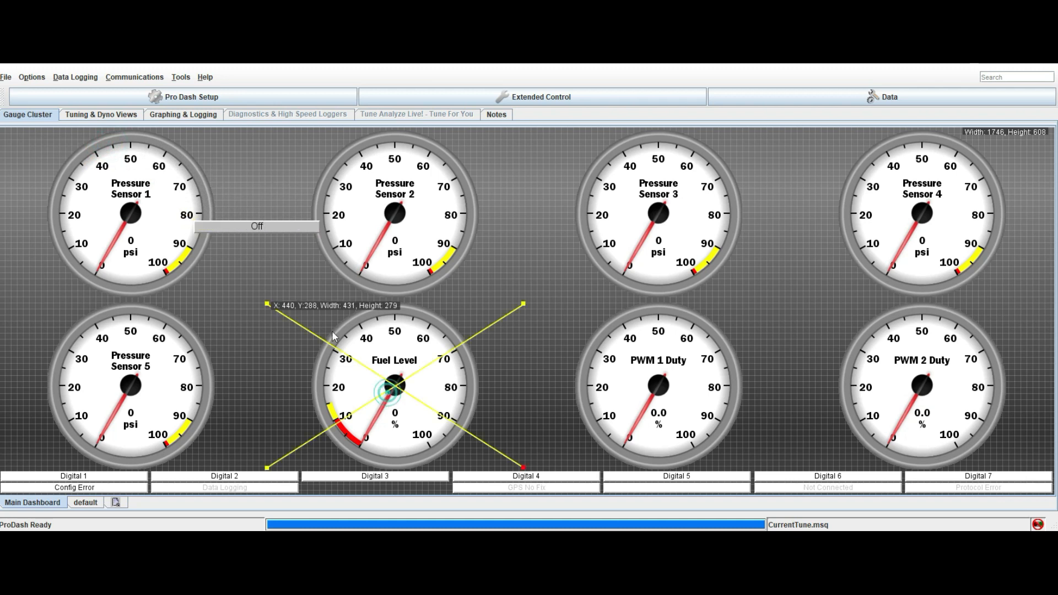
Step: Change the new indicator's style to Bulb Indicator and enlarge it to about 254 by 83
click(243, 229)
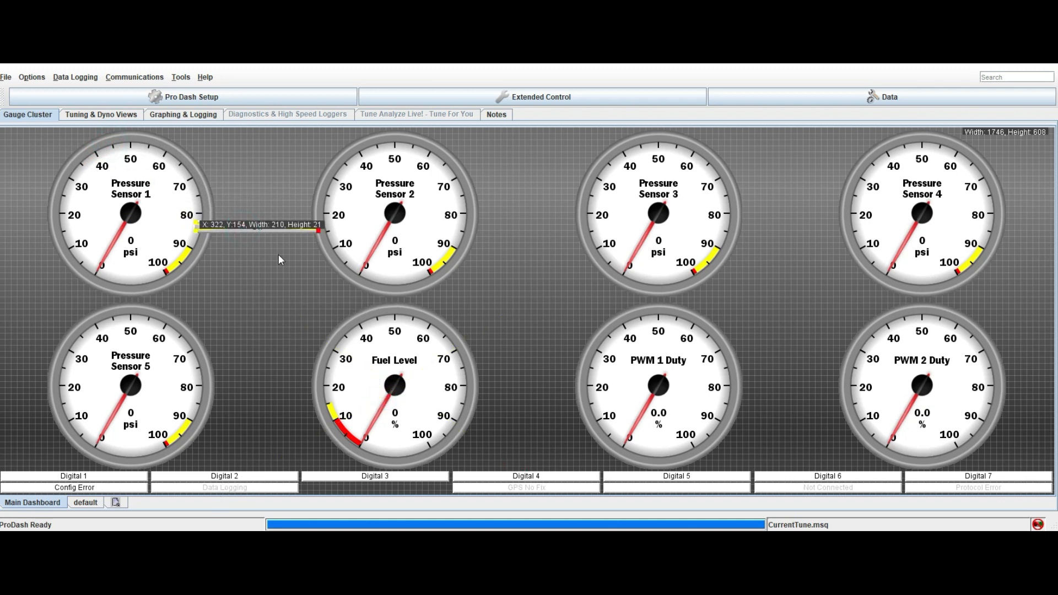
right_click(279, 230)
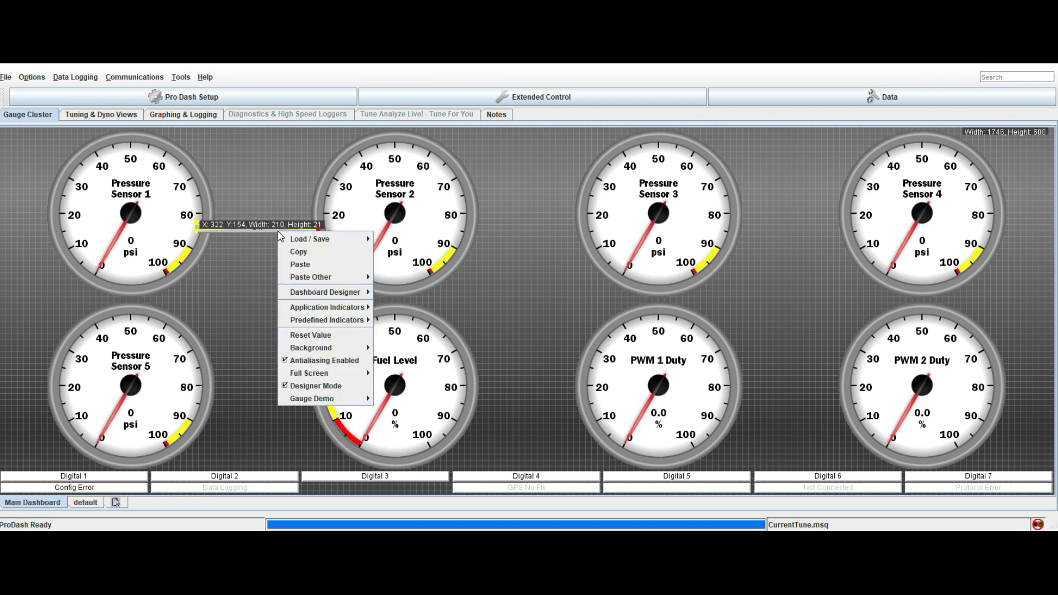
mouse_move(337, 293)
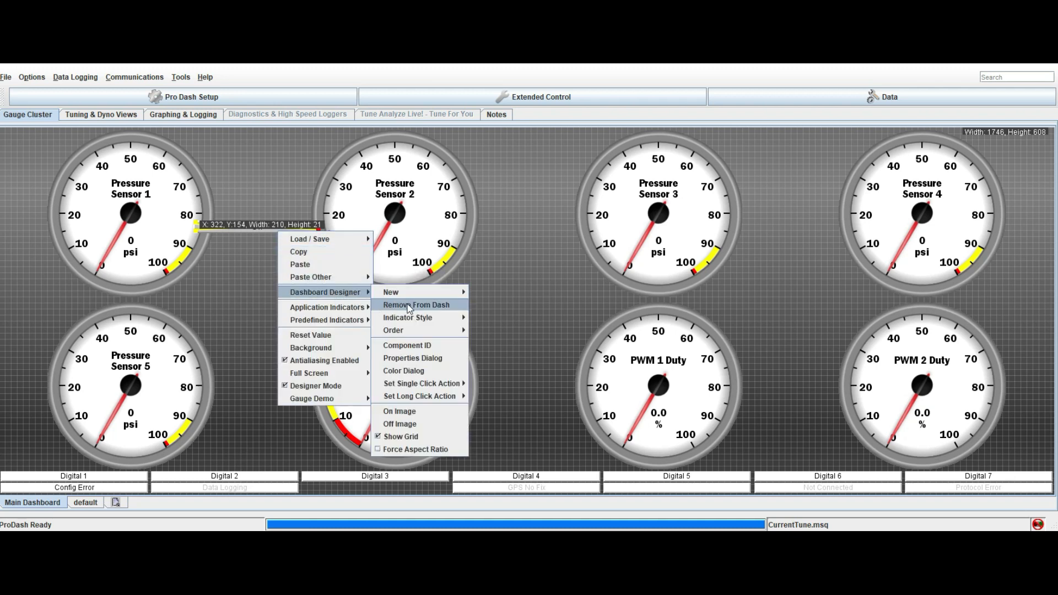
mouse_move(420, 319)
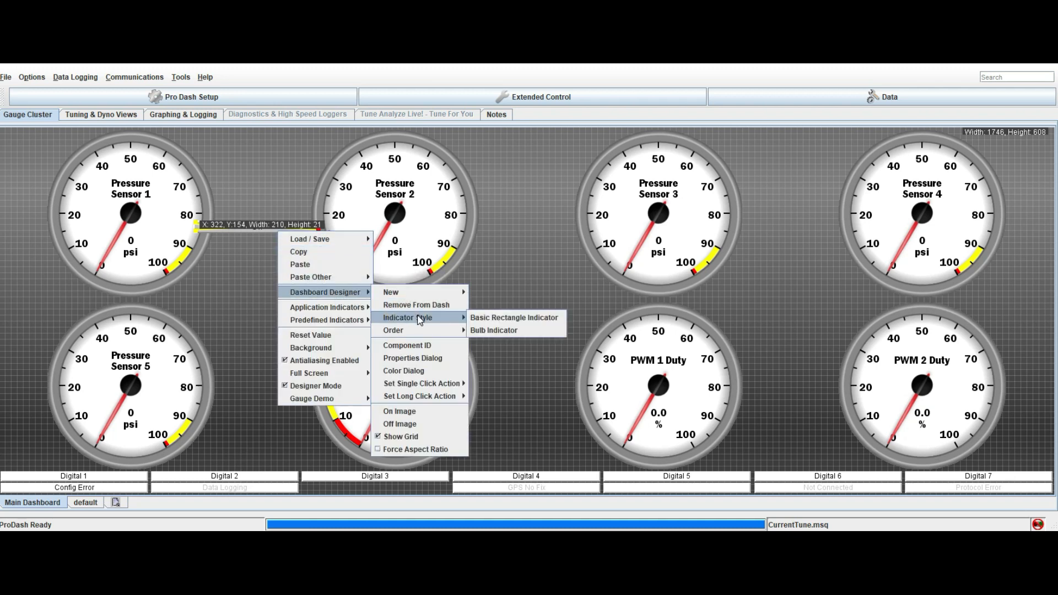
click(496, 331)
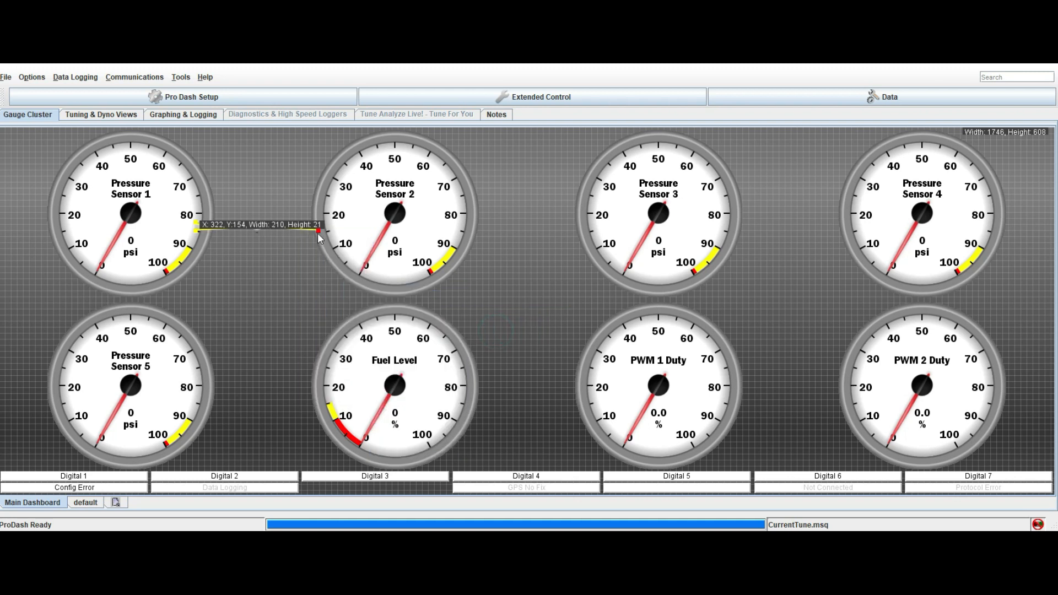
drag(320, 234, 345, 269)
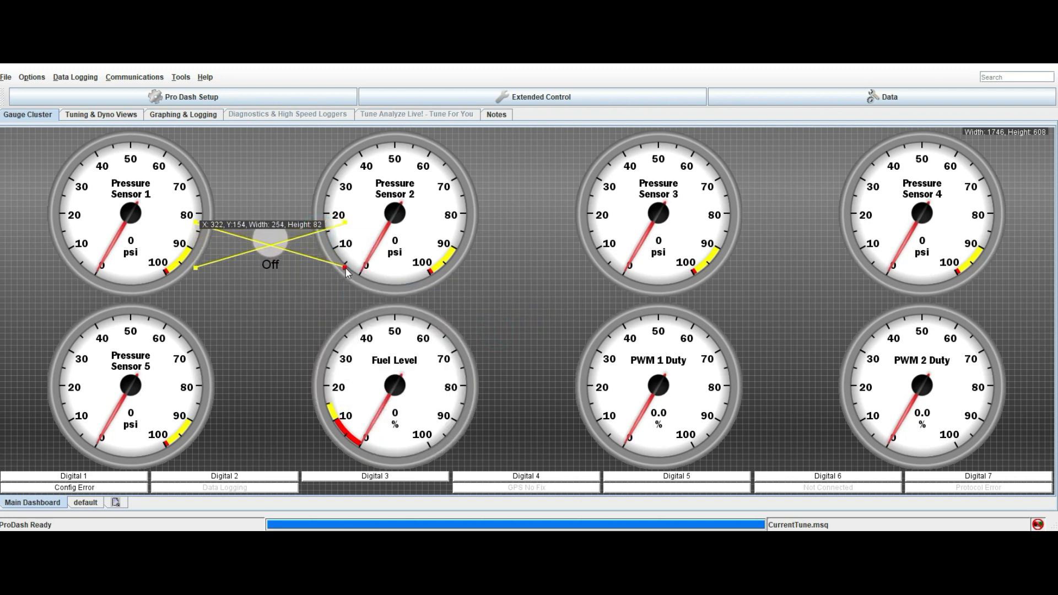
Step: Open the component color settings of the bulb indicator and move the dialog clear of it
click(268, 291)
click(271, 251)
right_click(270, 247)
mouse_move(319, 309)
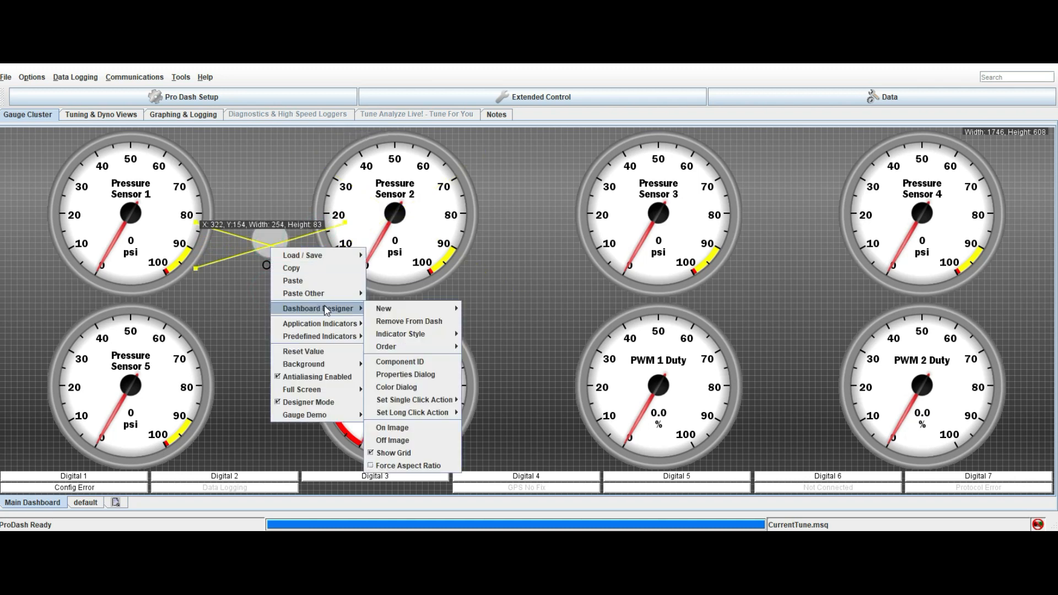
click(406, 387)
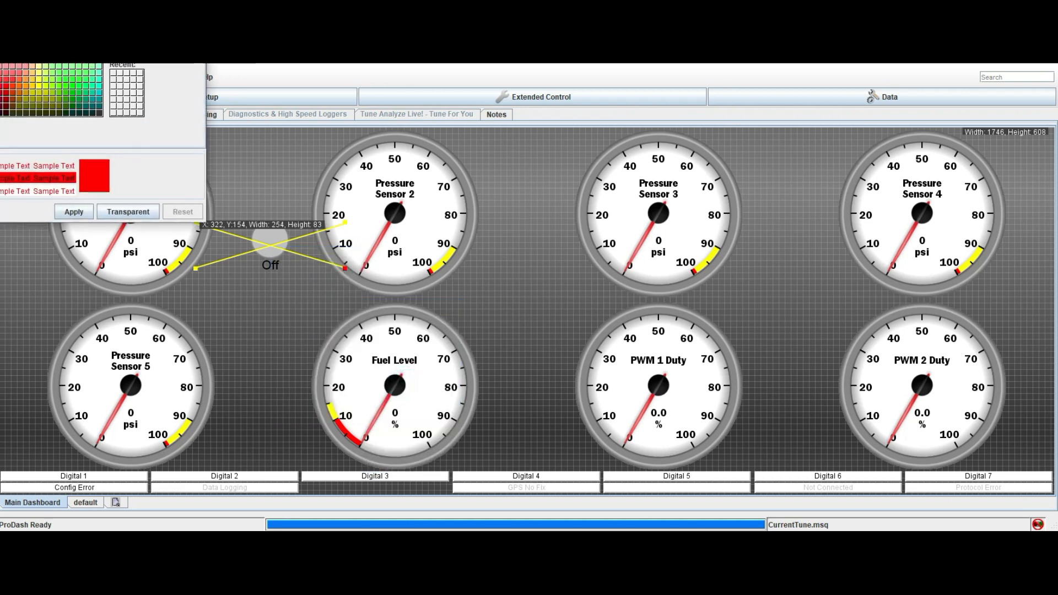
drag(447, 118, 631, 179)
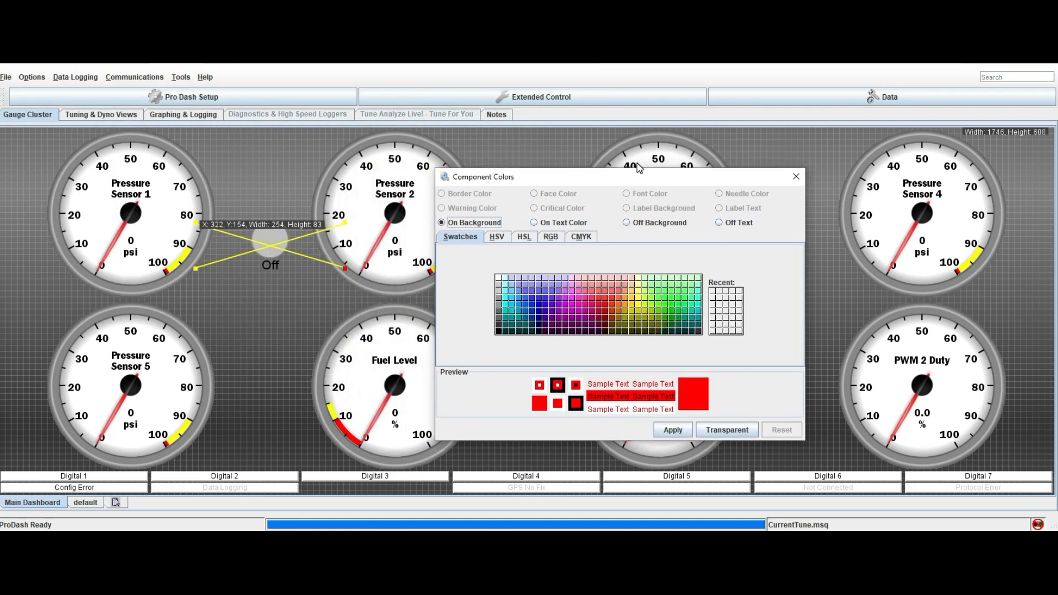
Step: Make the bulb indicator's Off Text and On Text Color transparent
click(731, 222)
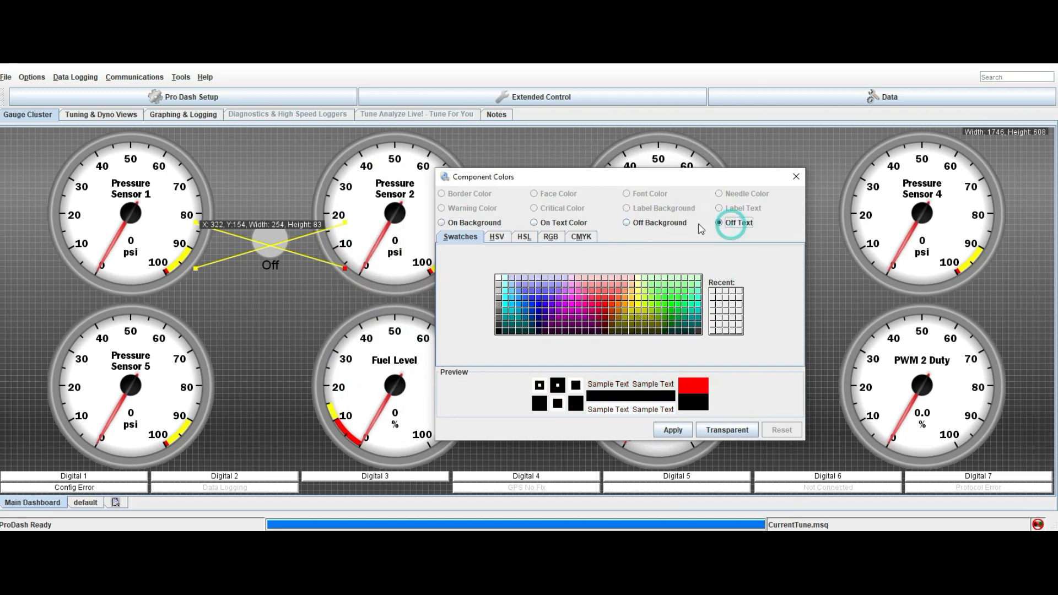
click(569, 223)
click(475, 223)
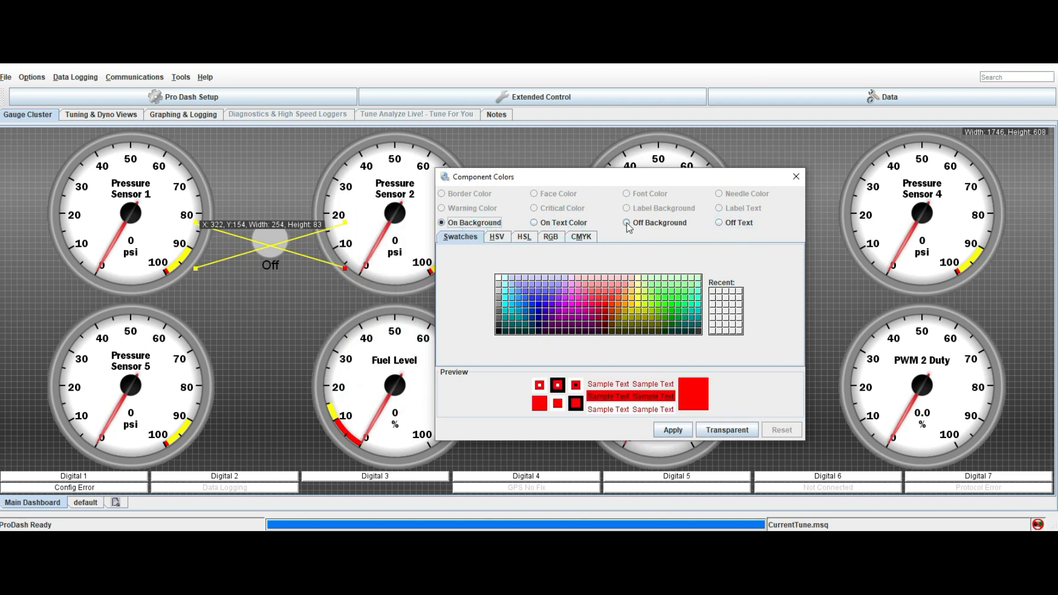
click(649, 228)
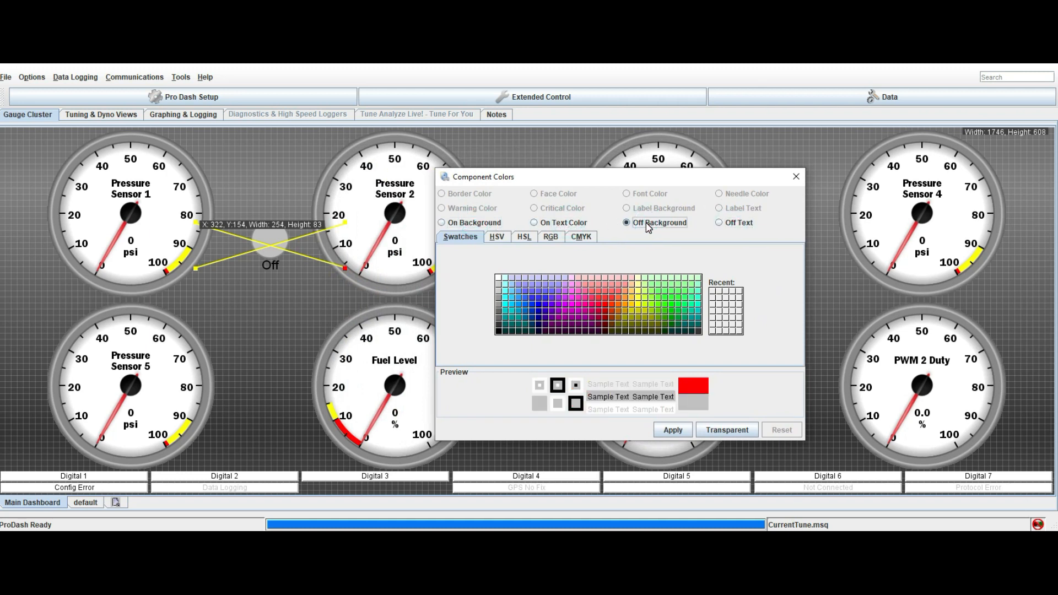
click(728, 224)
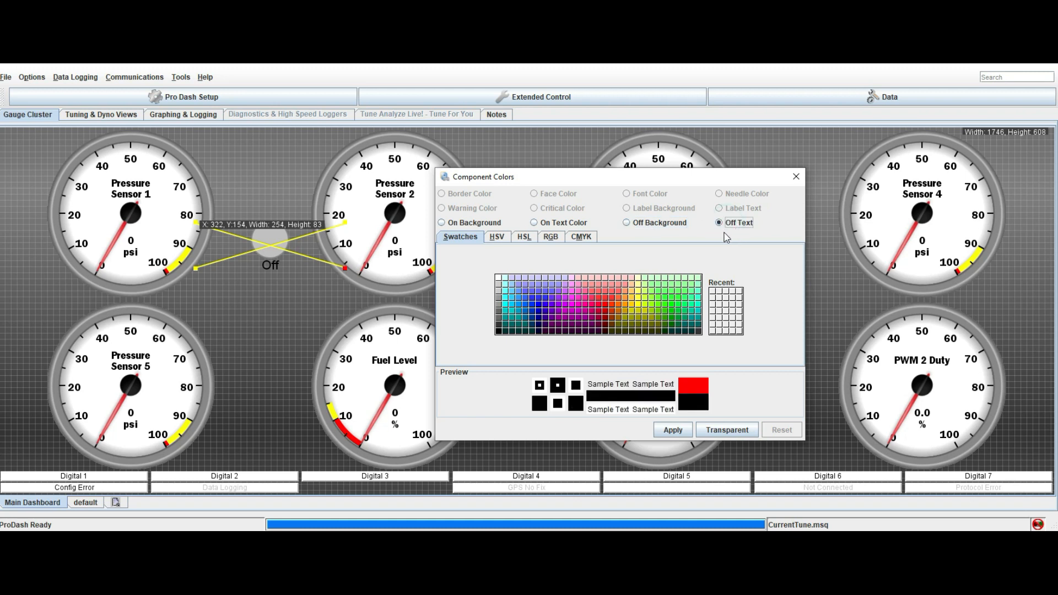
click(727, 433)
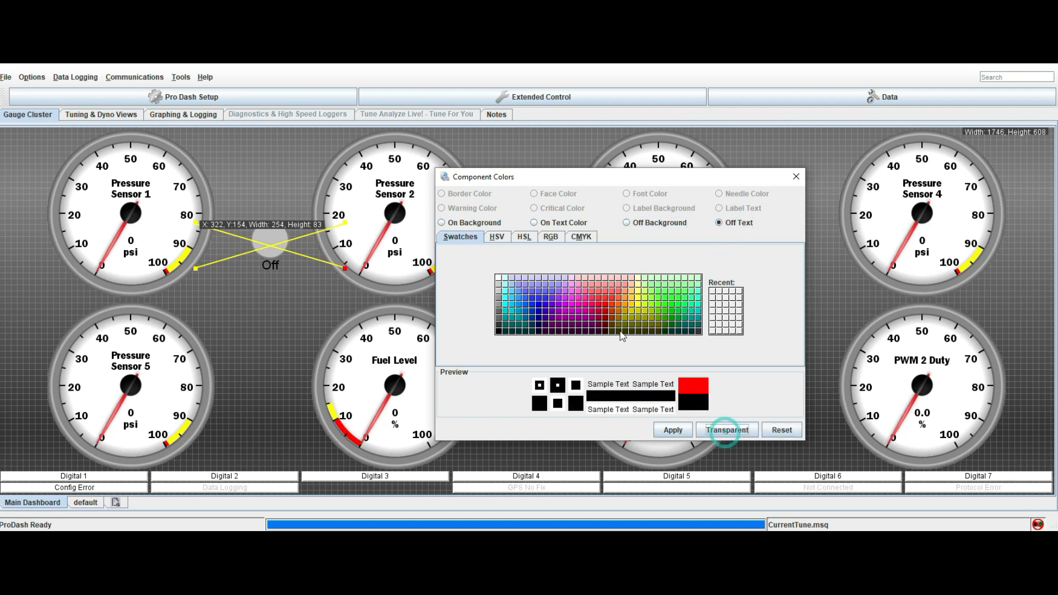
click(566, 226)
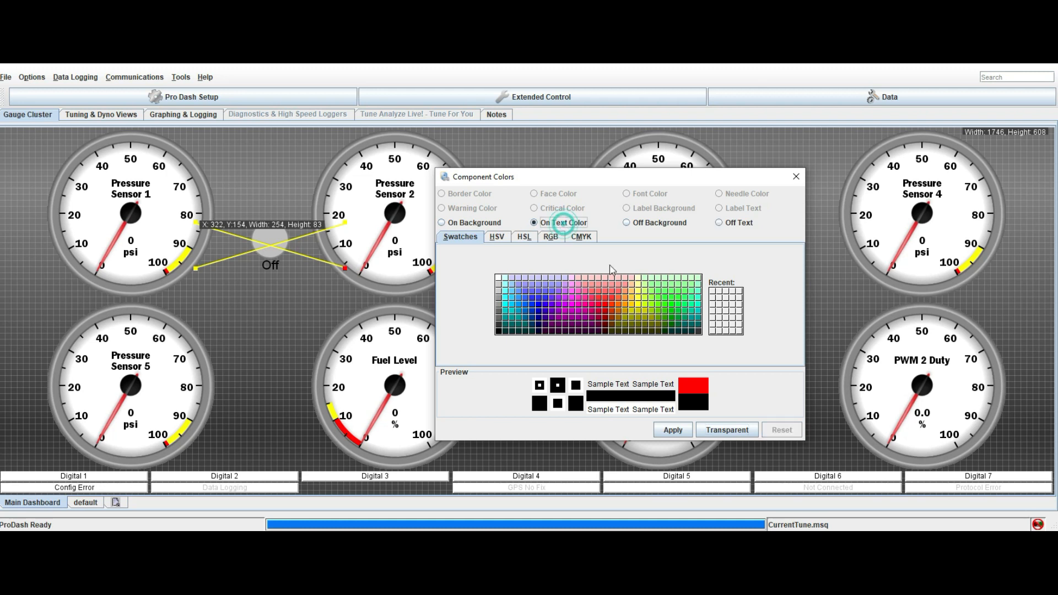
click(743, 434)
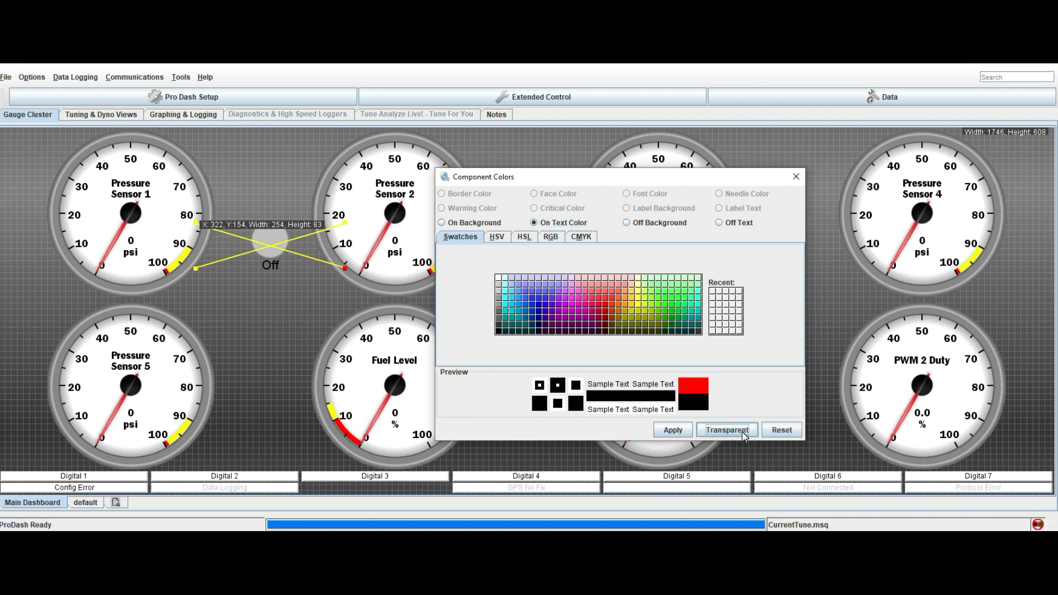
Step: Set the bulb indicator's Off Background to a dark red swatch, apply it, and close the color settings
click(660, 223)
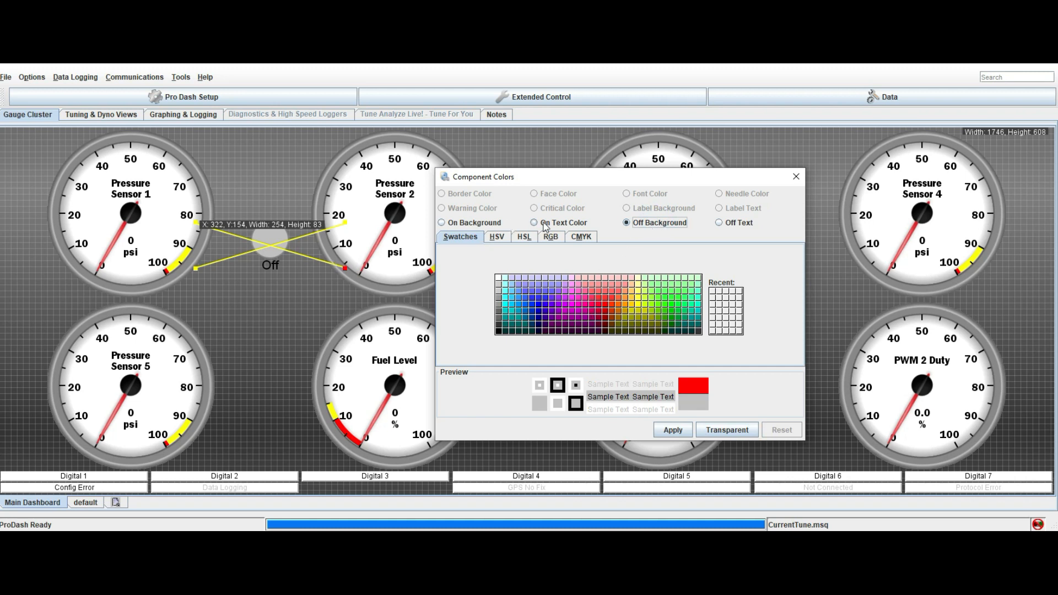
click(473, 222)
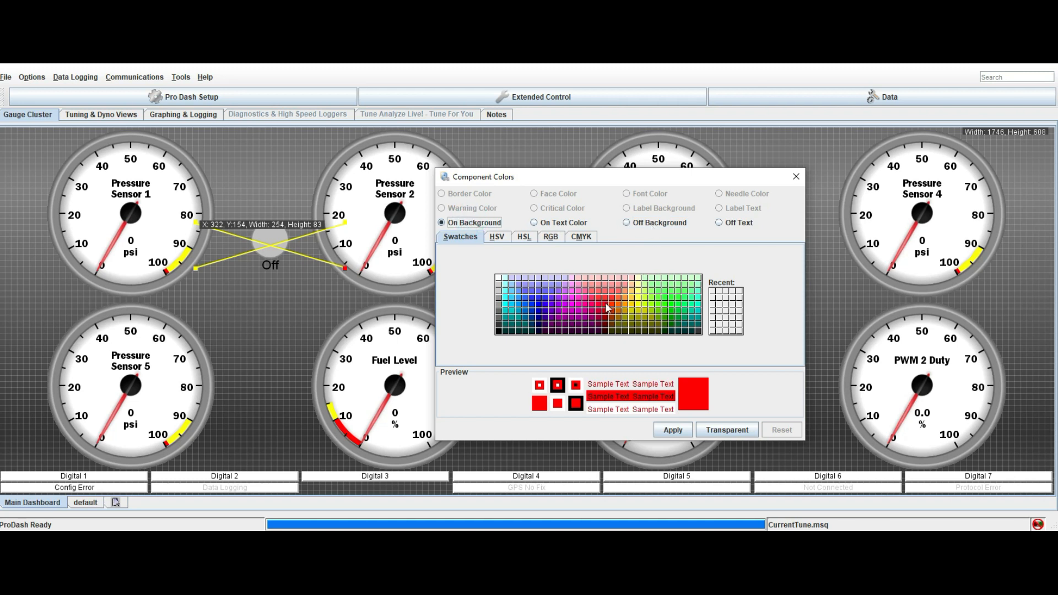
click(649, 224)
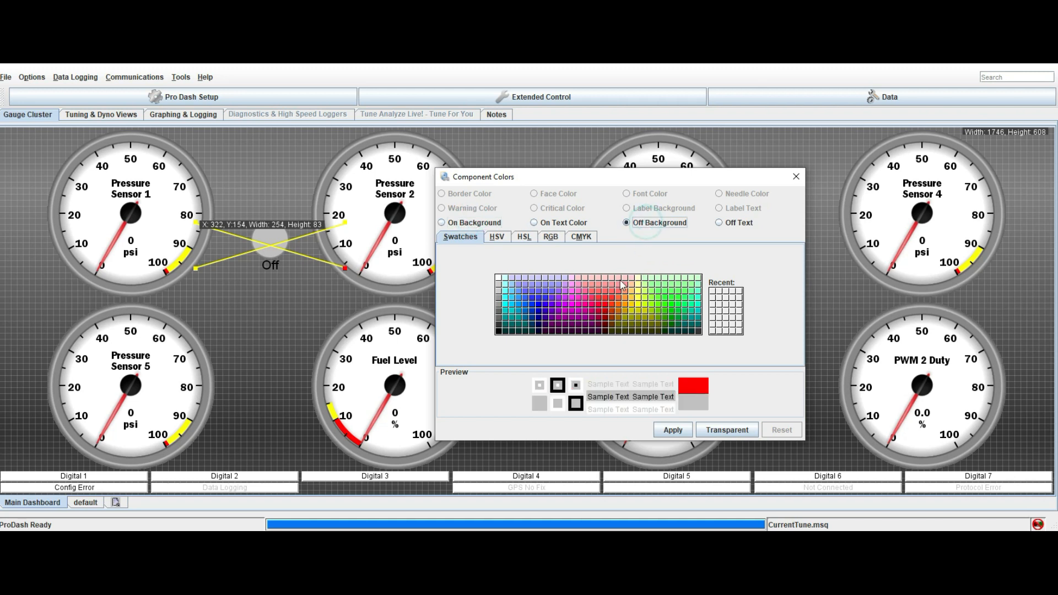
click(606, 325)
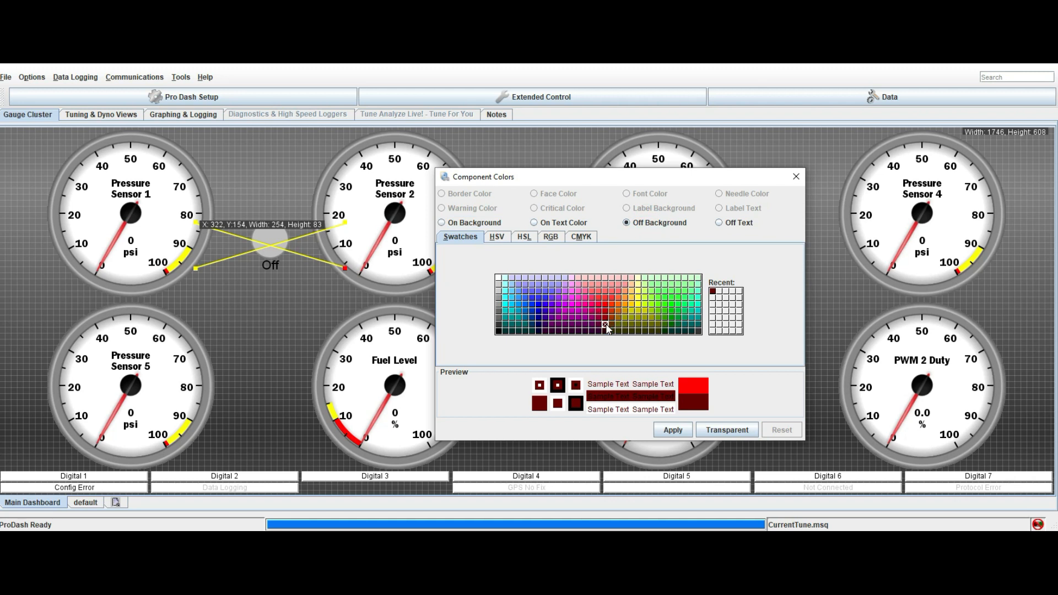
click(682, 433)
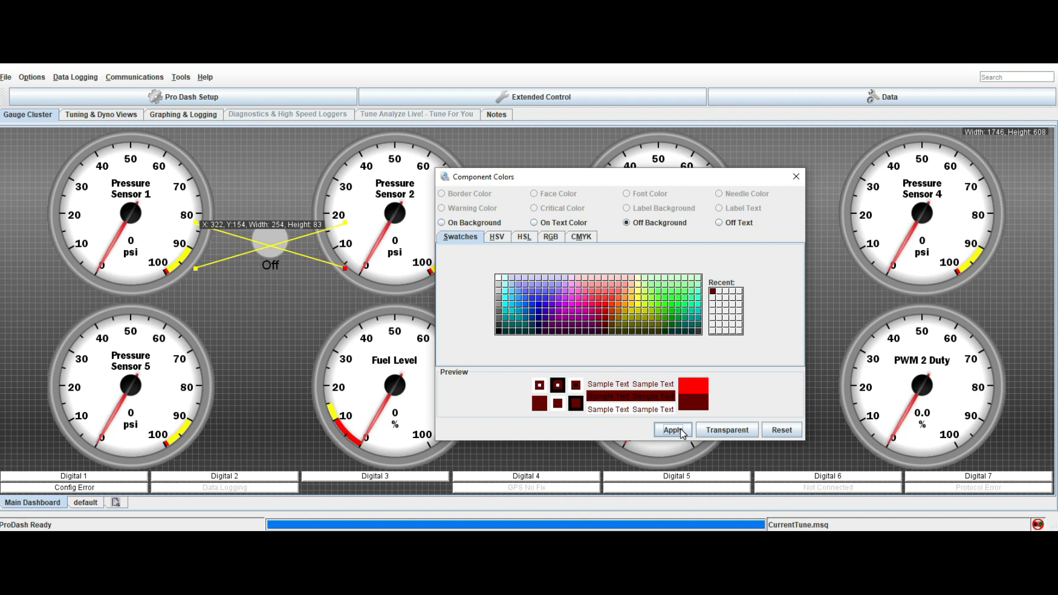
click(795, 177)
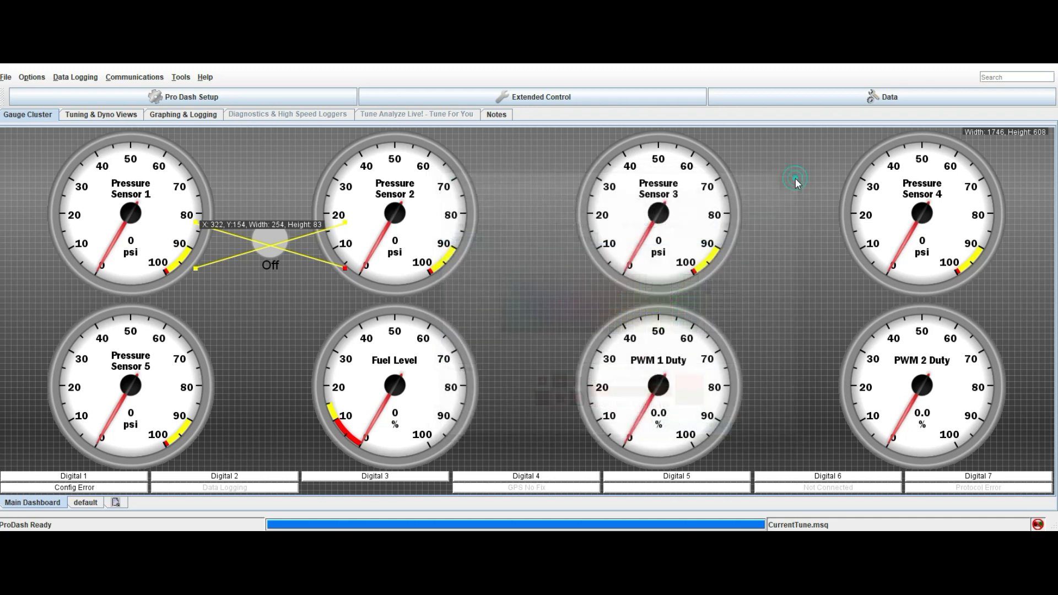
Step: Run the gauge demo to check the bulb indicator's on and off colors, and stop the demo
right_click(275, 317)
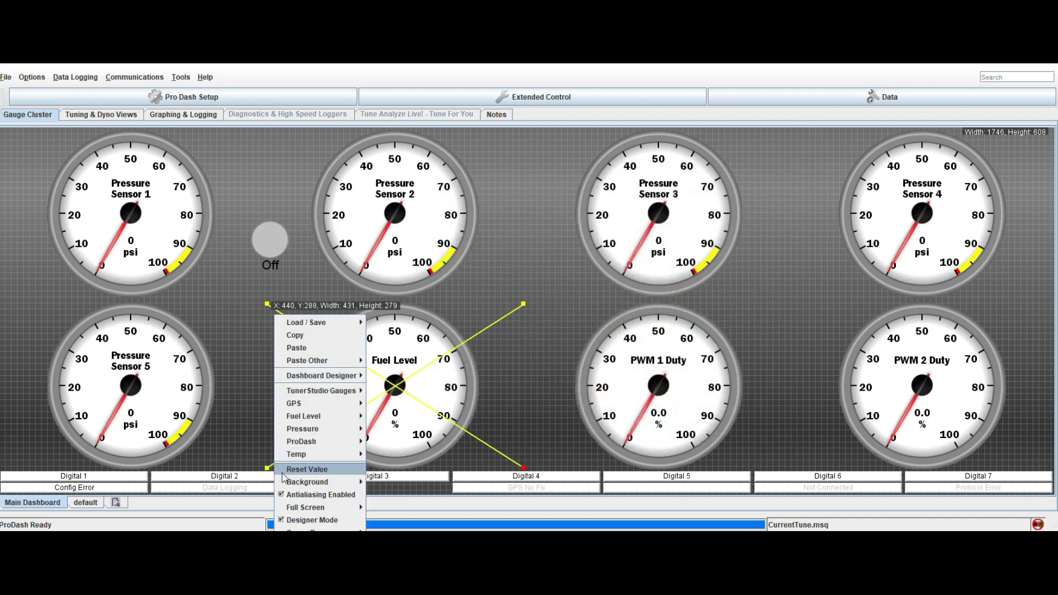
mouse_move(317, 529)
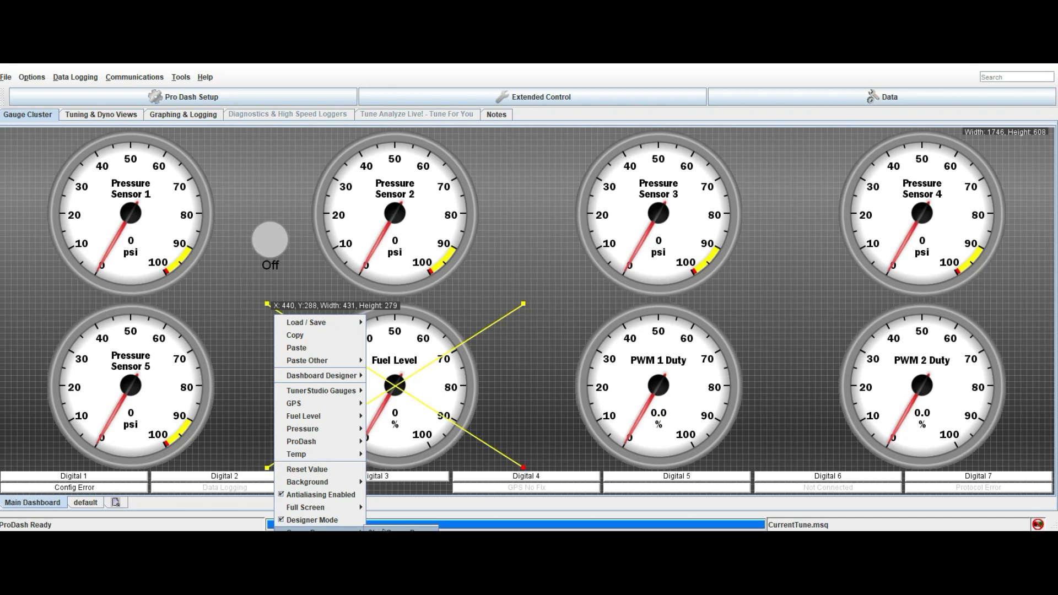
click(400, 530)
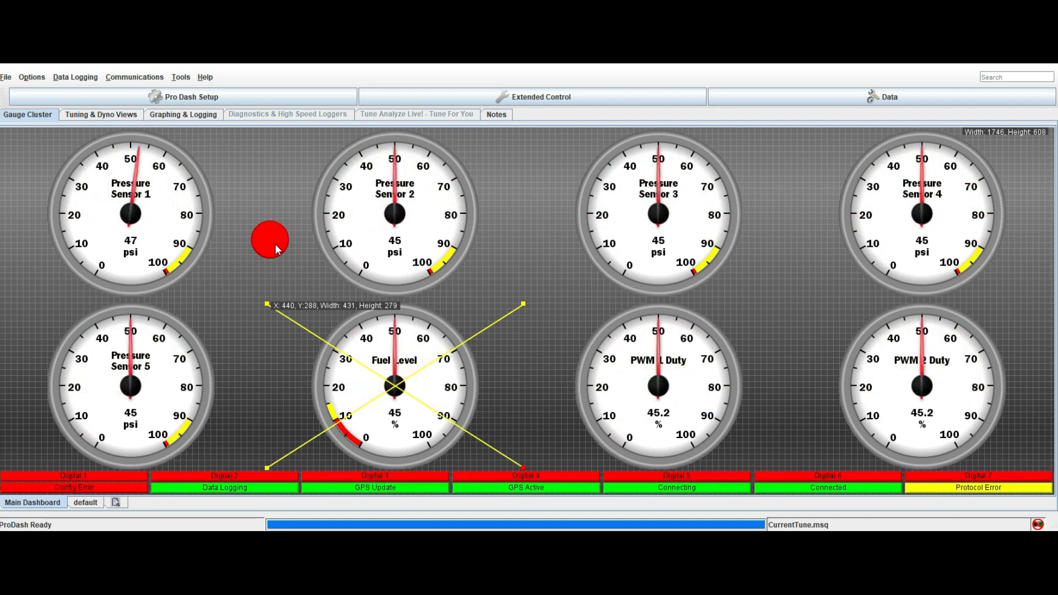
right_click(264, 299)
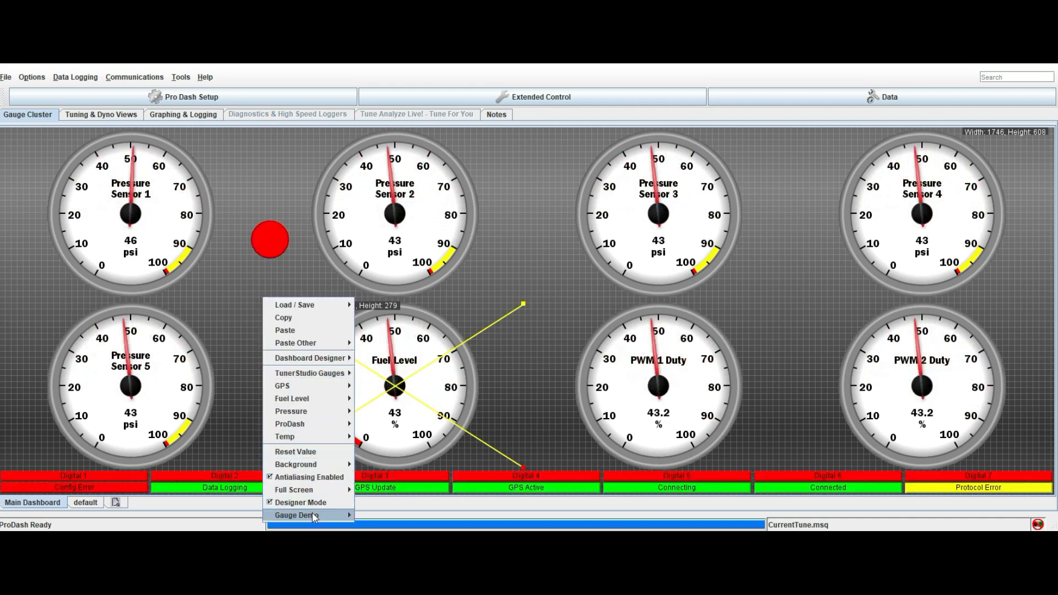
click(368, 526)
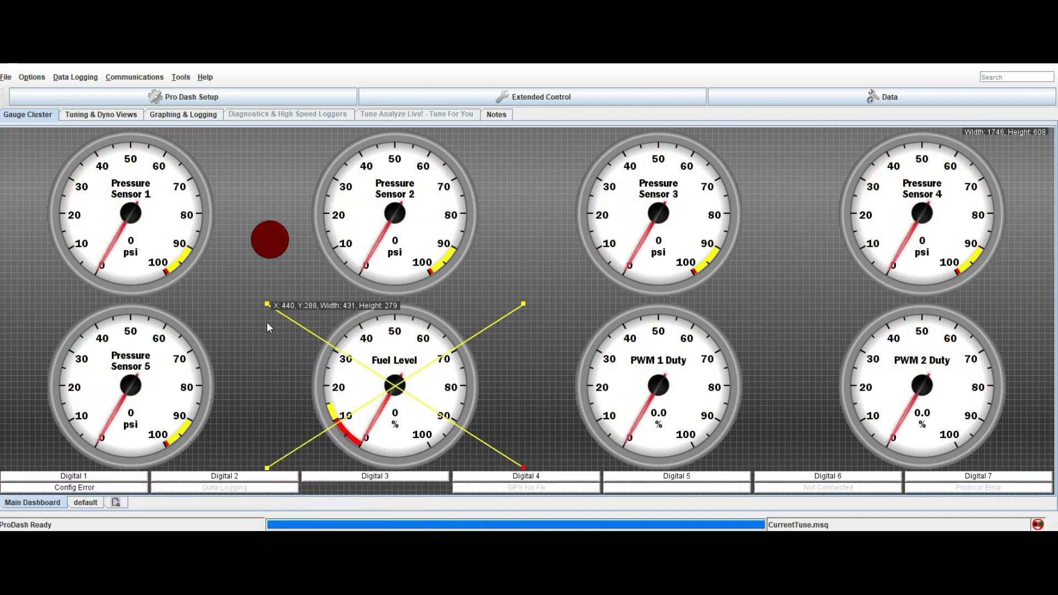
Step: Assign the predefined indicator "On: Digital 7 - Off: Digital 7" to the bulb indicator
click(268, 247)
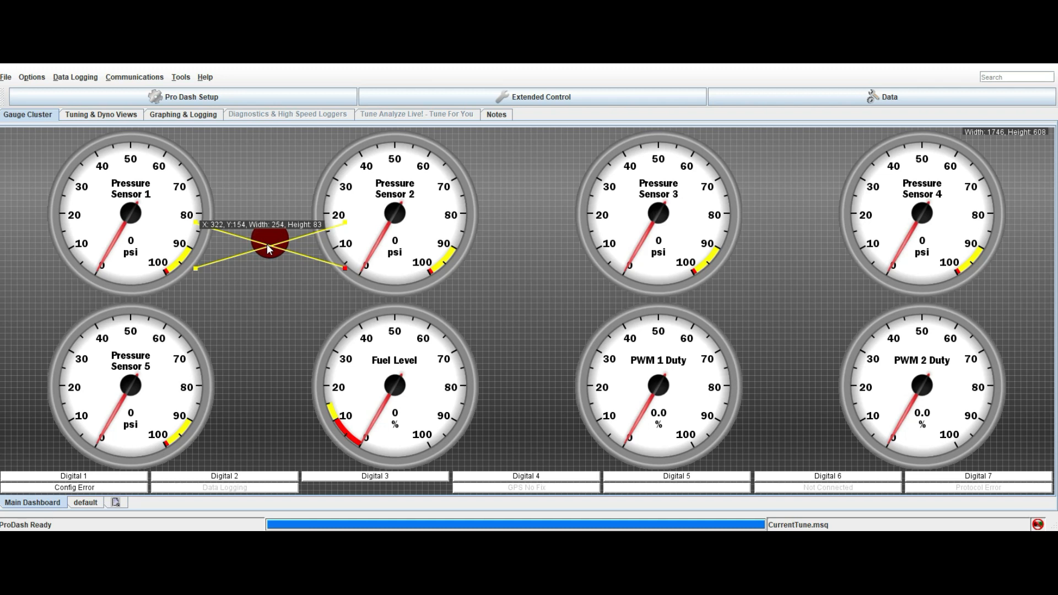
right_click(267, 247)
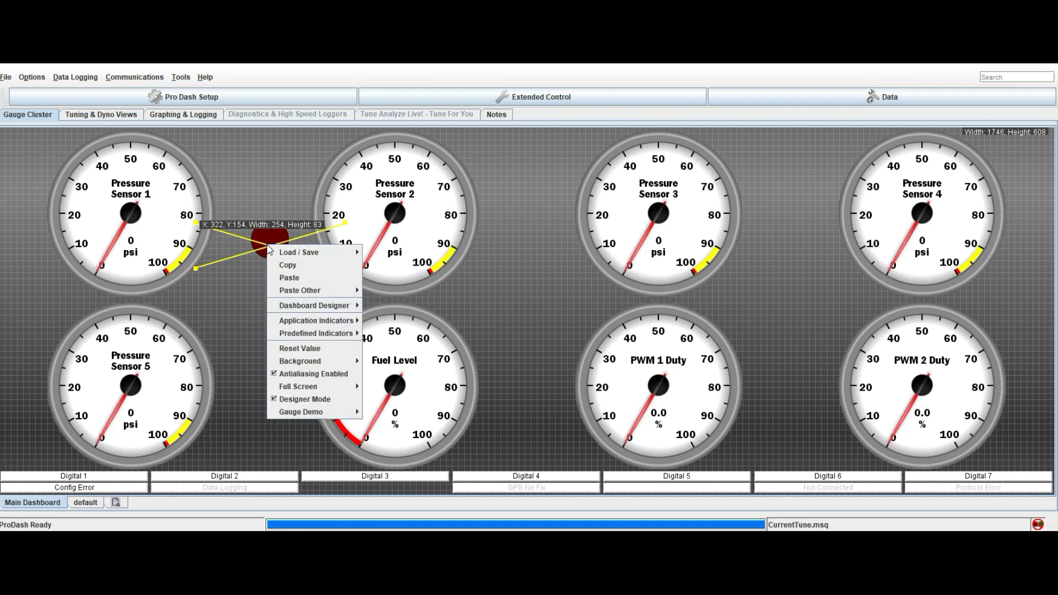
mouse_move(330, 333)
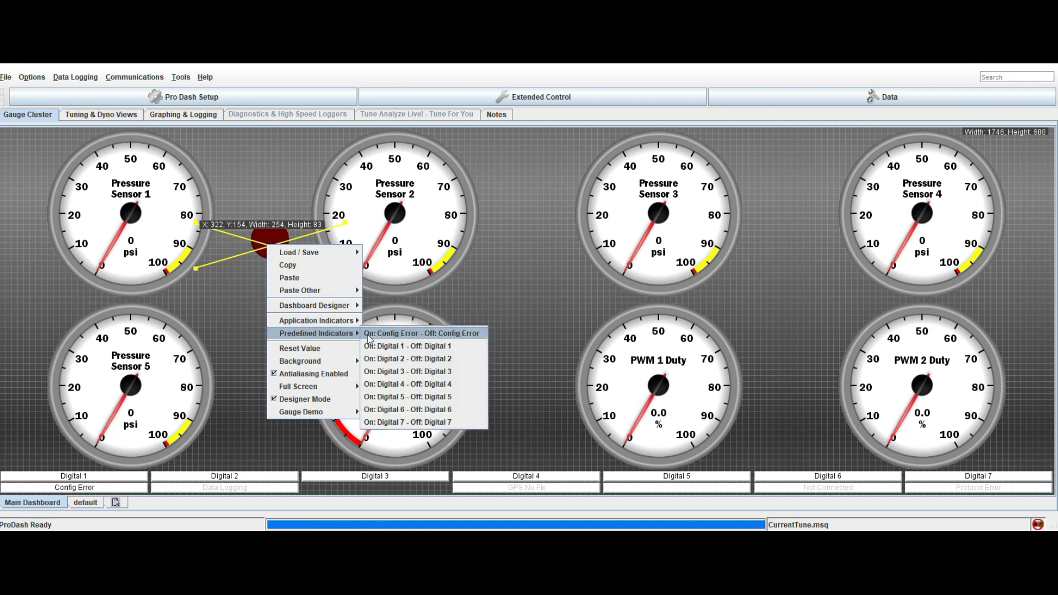
click(400, 422)
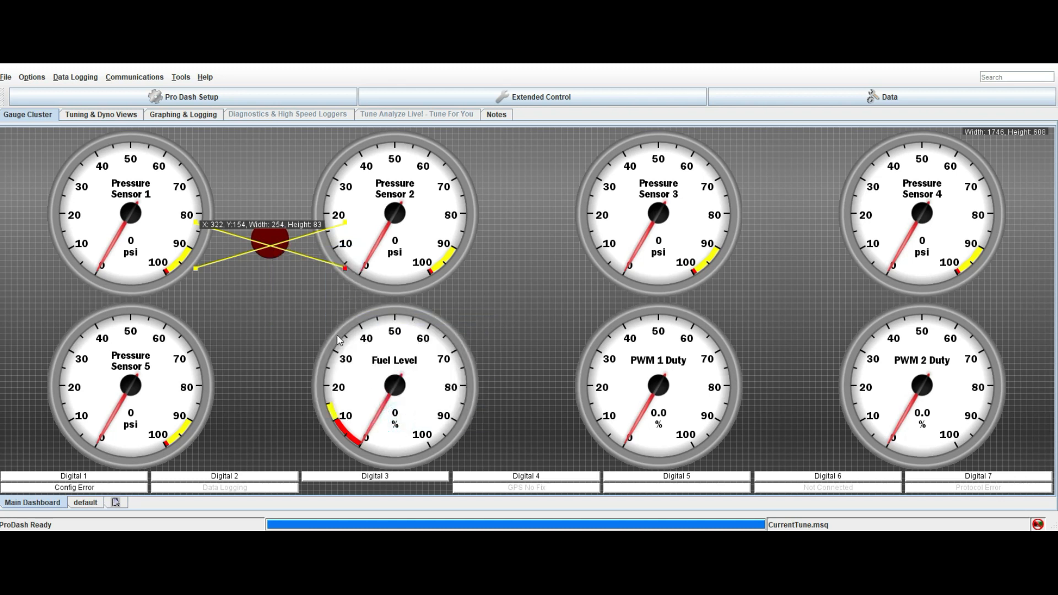
Step: Open the bulb indicator's properties and set its Controller to ProDash
right_click(274, 246)
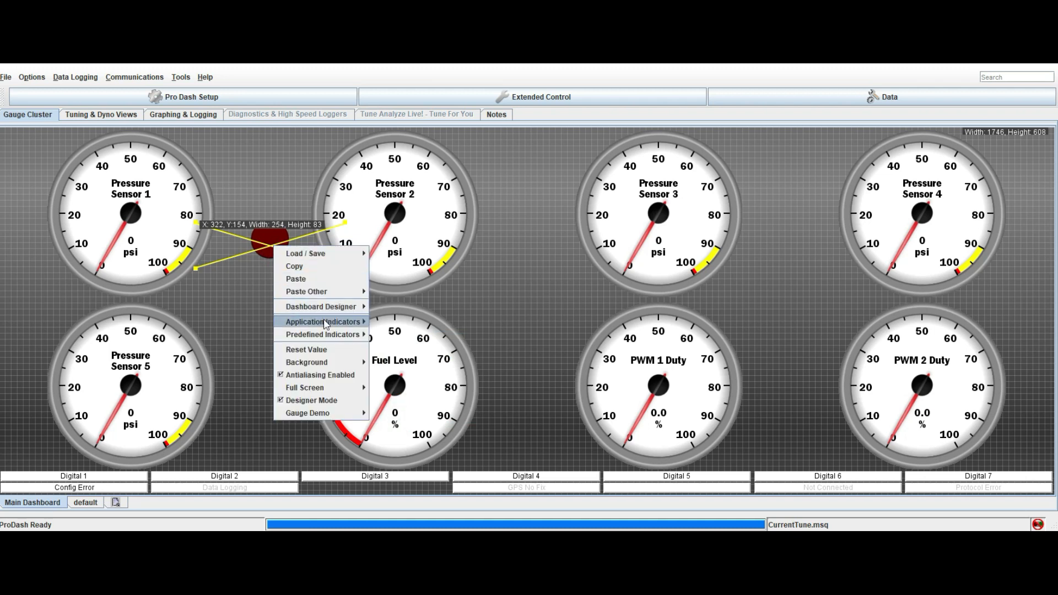
mouse_move(326, 338)
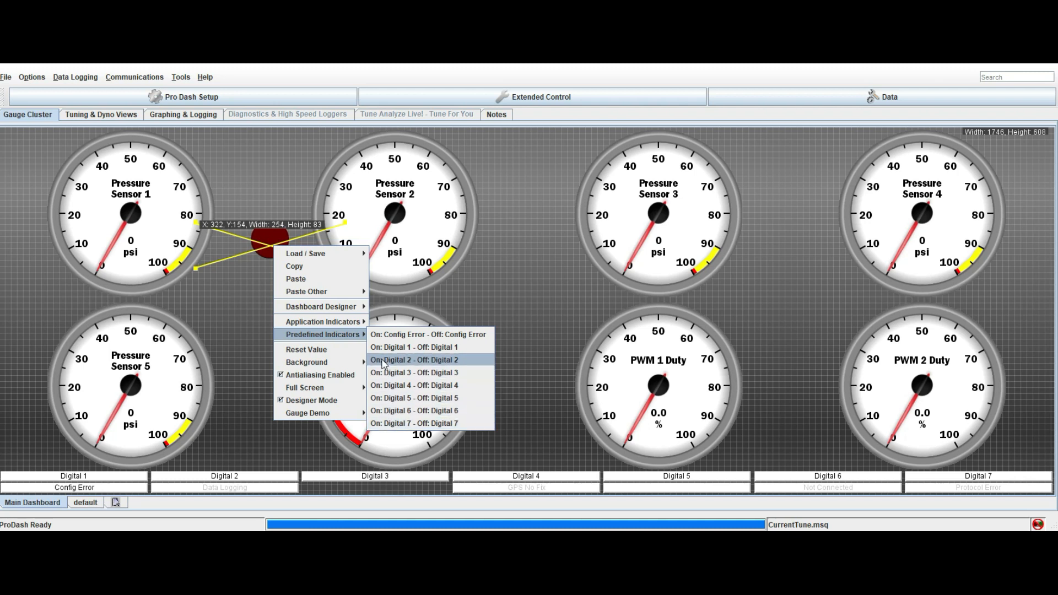
mouse_move(349, 314)
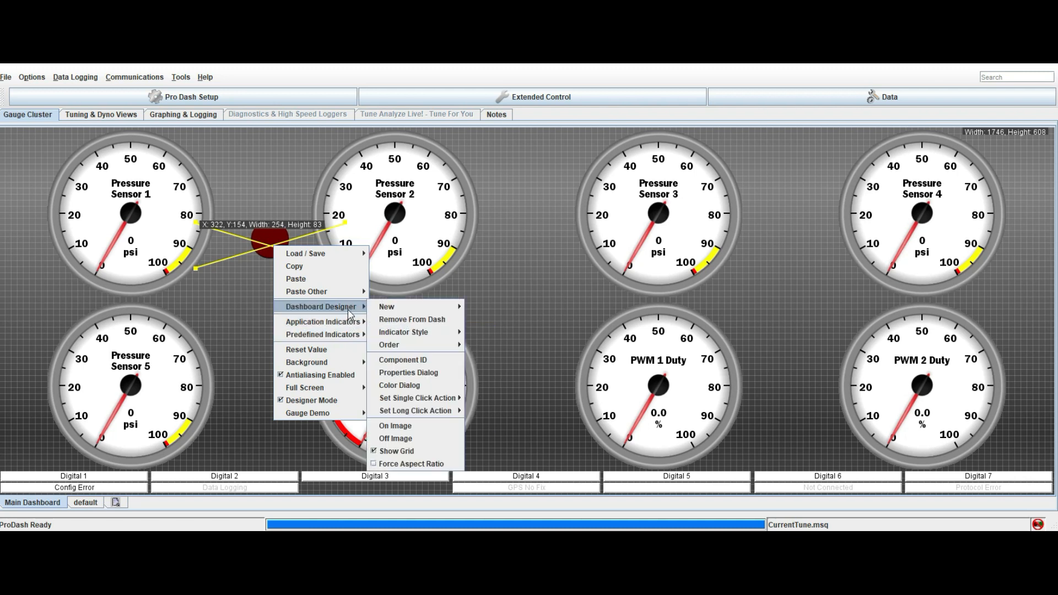
click(408, 373)
drag(0, 33, 689, 89)
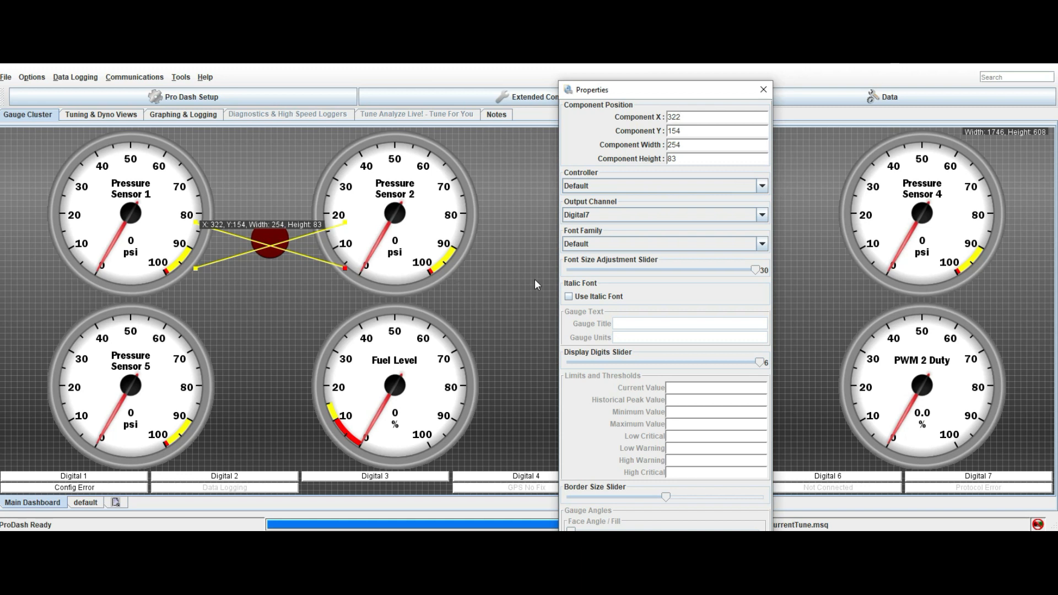
click(762, 187)
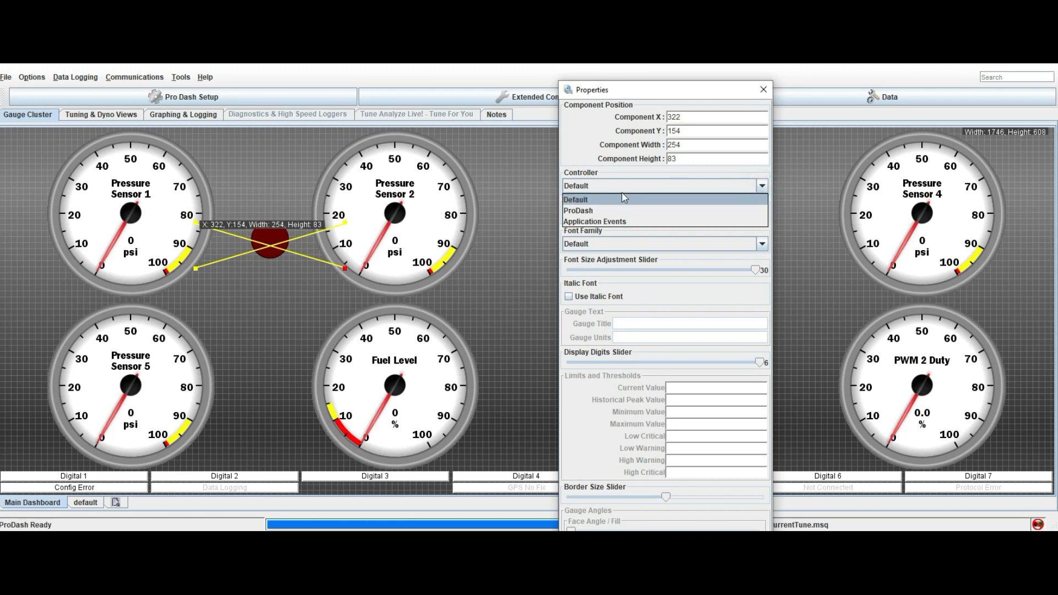
click(587, 211)
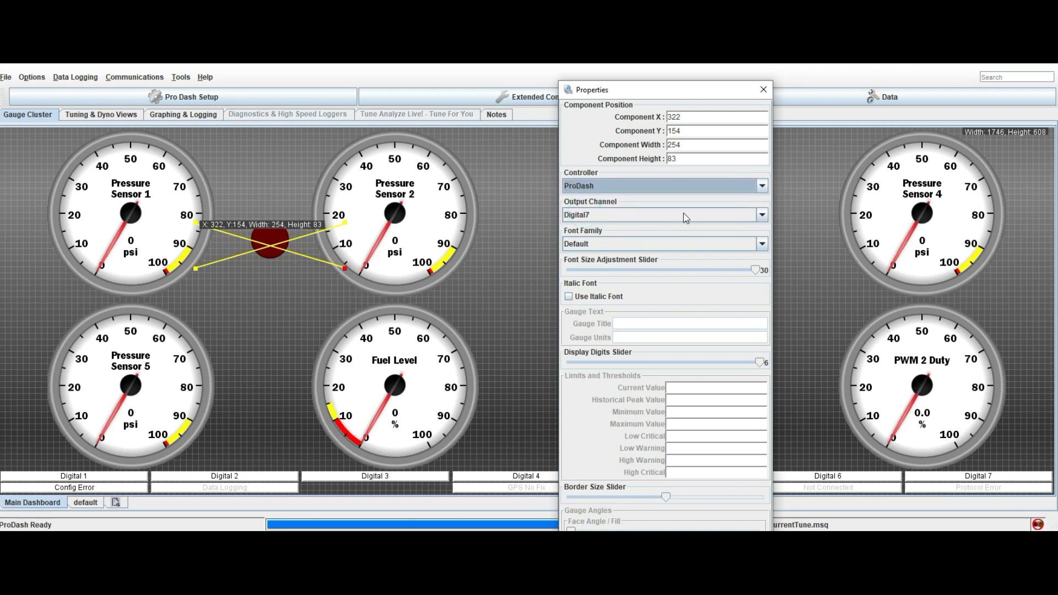
Step: Browse the available output channels and choose Digital7 as the bulb indicator's Output Channel
click(763, 216)
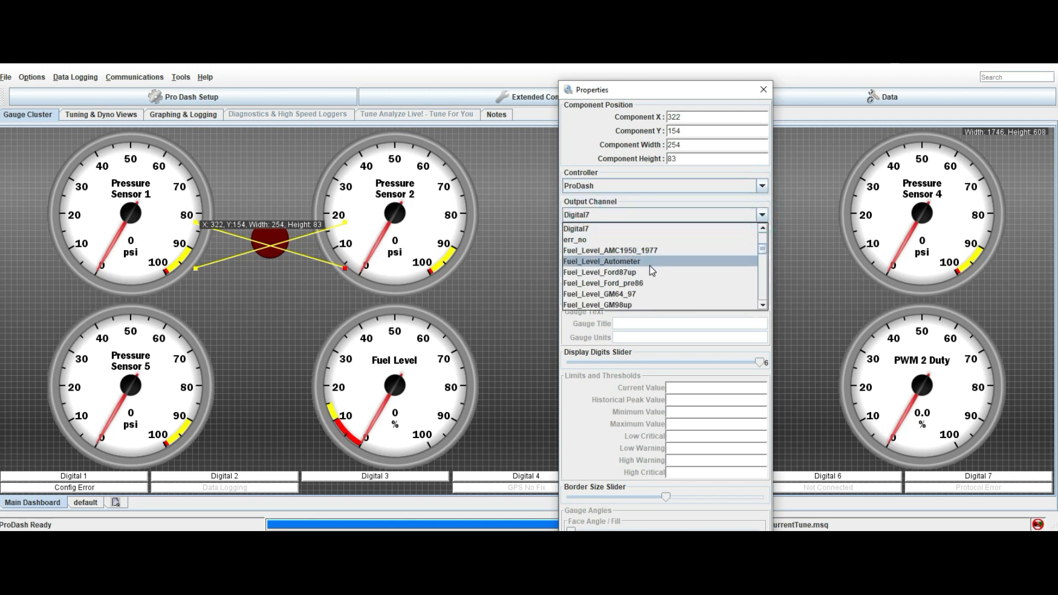
scroll(650, 270, down, 10)
scroll(652, 286, down, 8)
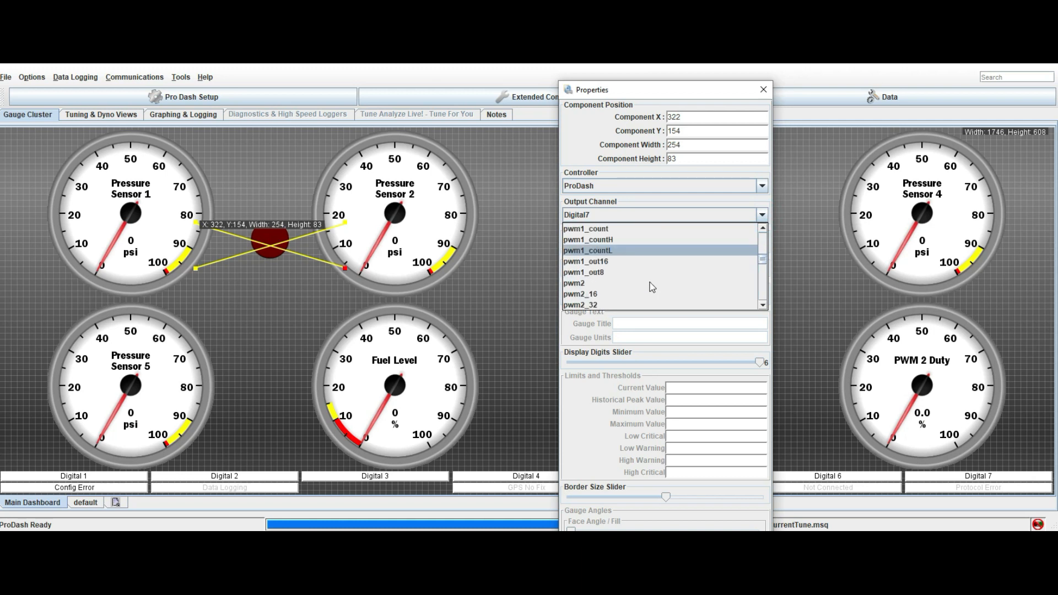
scroll(650, 286, down, 10)
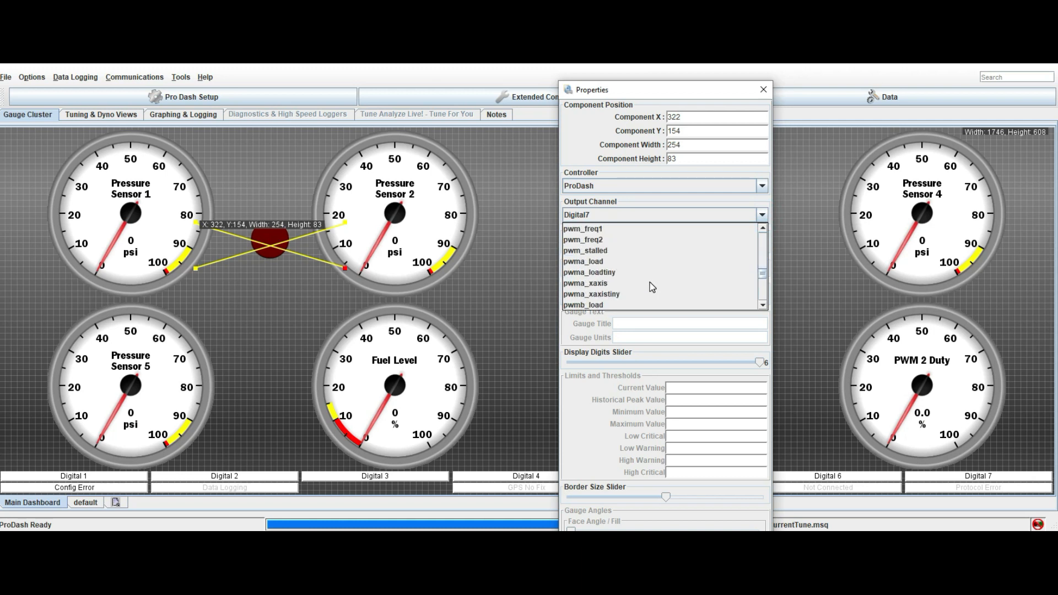
drag(762, 286, 764, 235)
scroll(659, 269, down, 3)
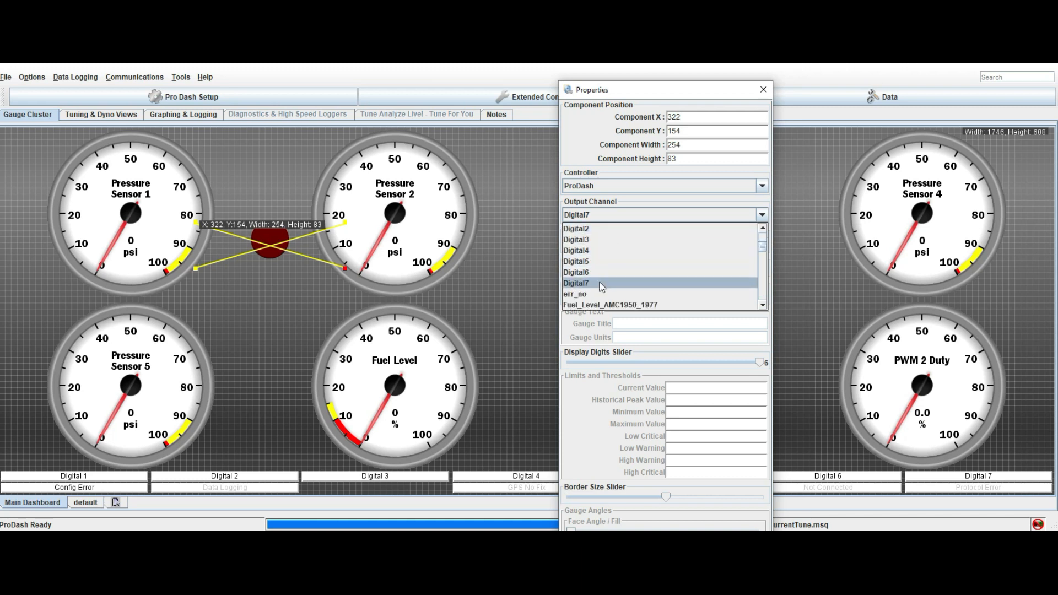
click(601, 286)
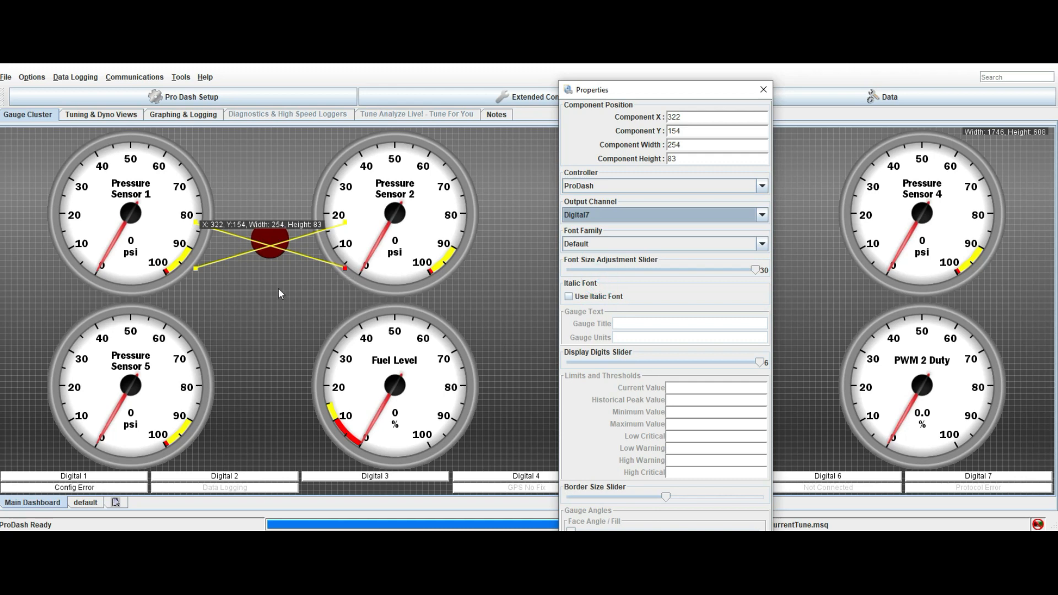
Step: Reselect the bulb indicator, close its properties, and clear the selection on the dashboard
click(280, 312)
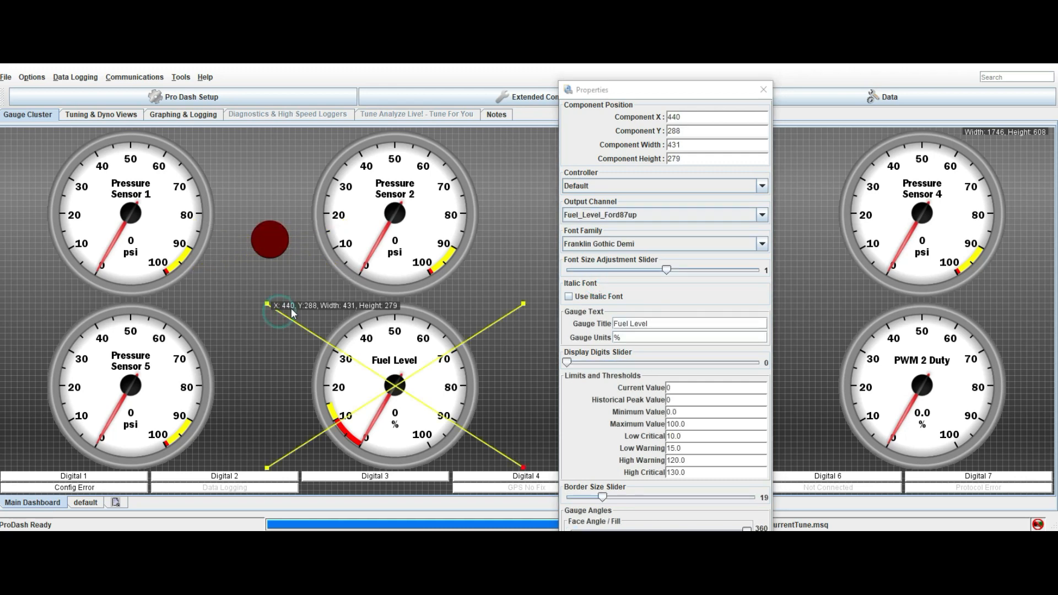
right_click(278, 262)
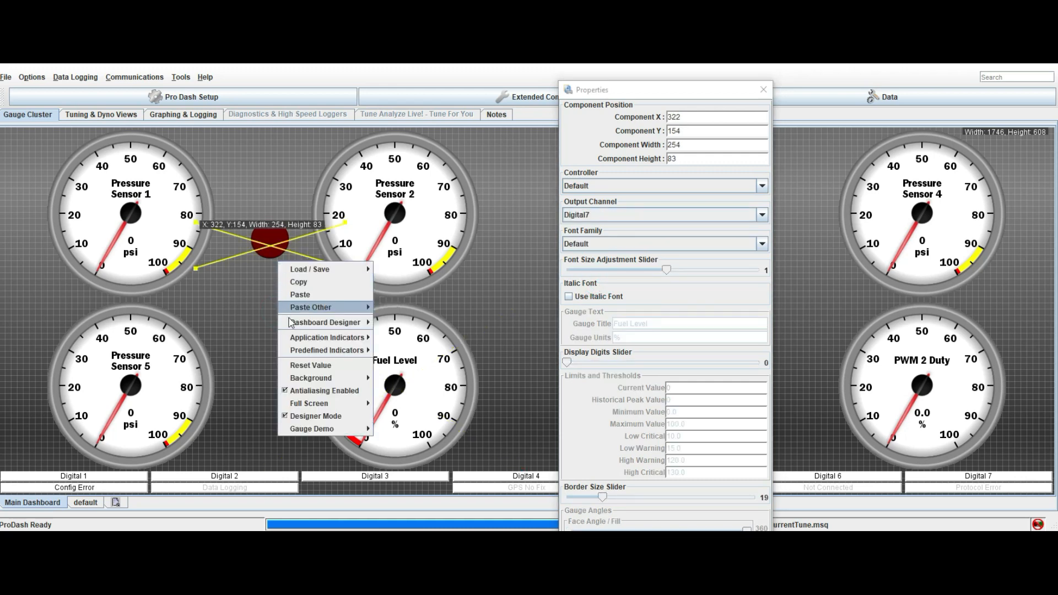
click(302, 417)
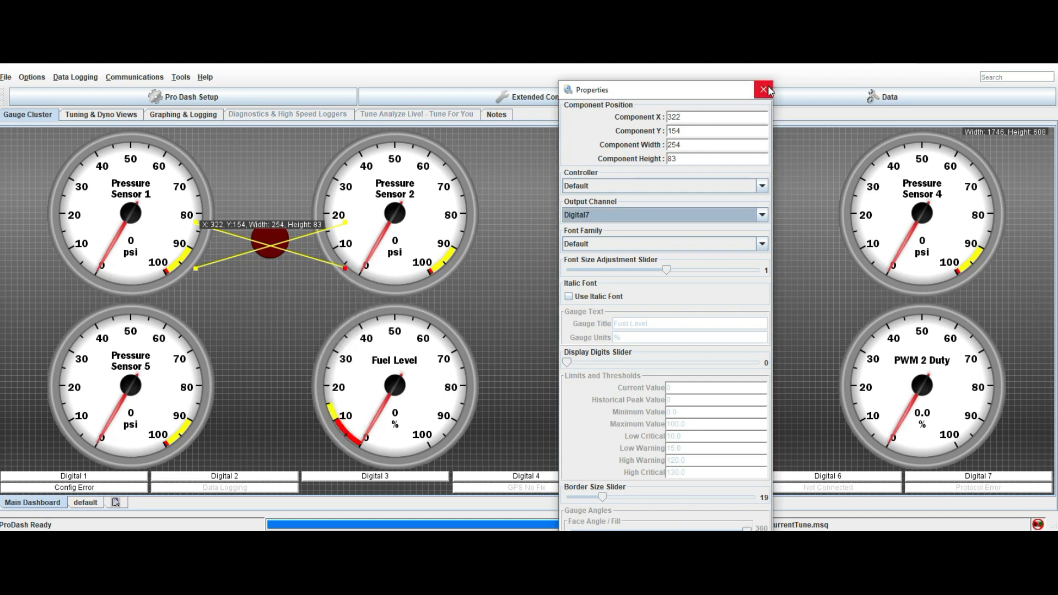
click(279, 300)
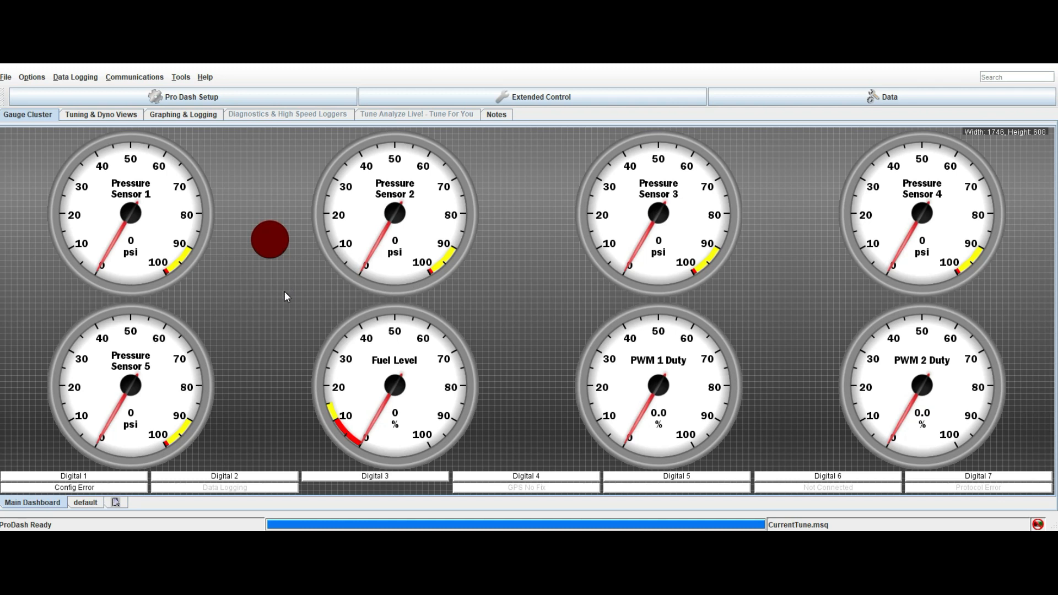
Step: Add a new indicator and place it between the Pressure Sensor 2 and Pressure Sensor 3 gauges, at about X 764, Y 173
right_click(284, 291)
mouse_move(370, 351)
mouse_move(438, 353)
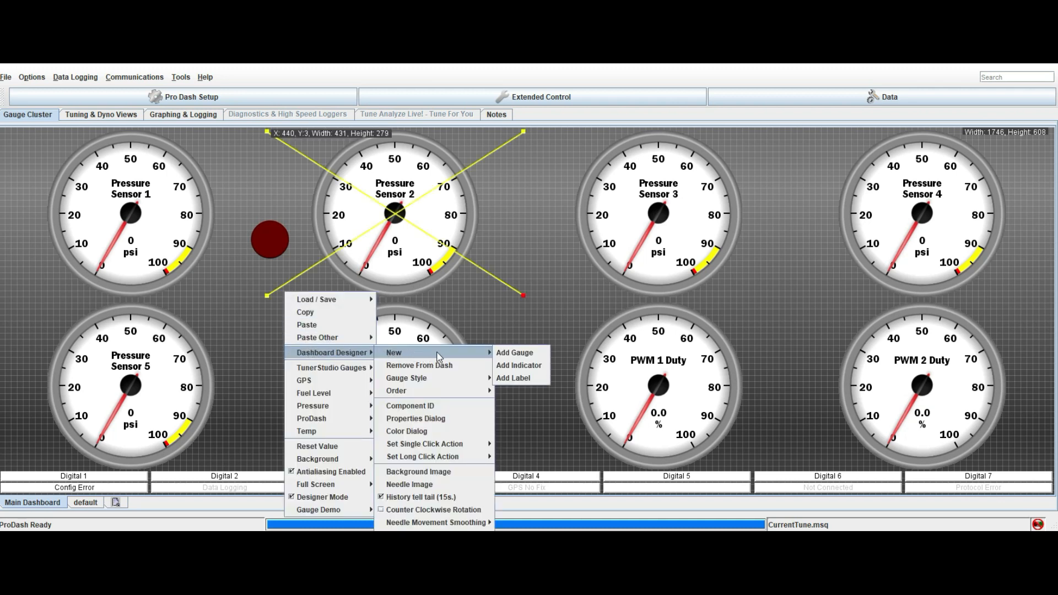
click(510, 366)
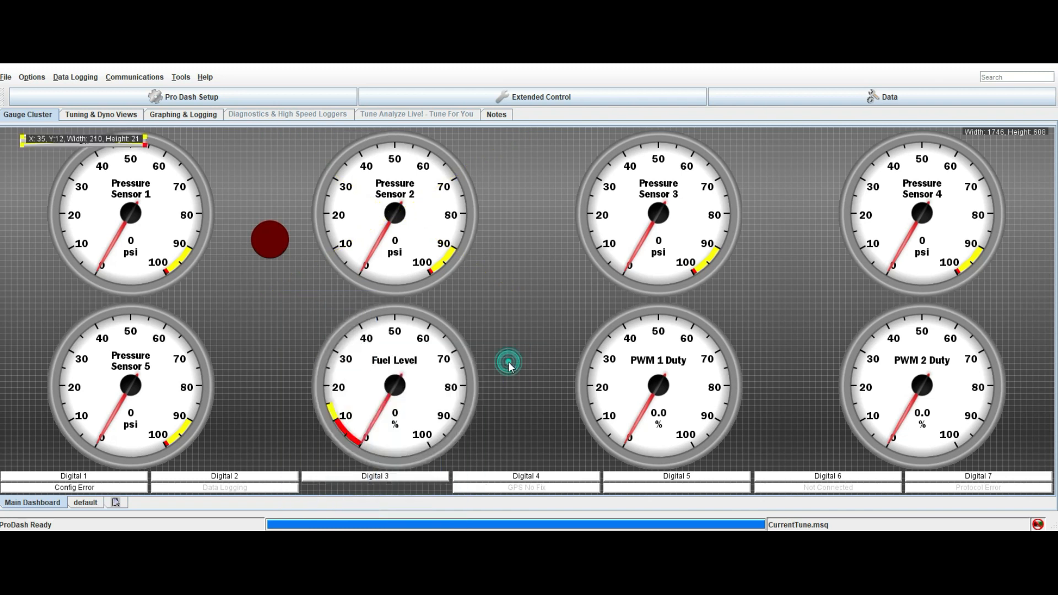
drag(74, 148, 513, 245)
right_click(515, 245)
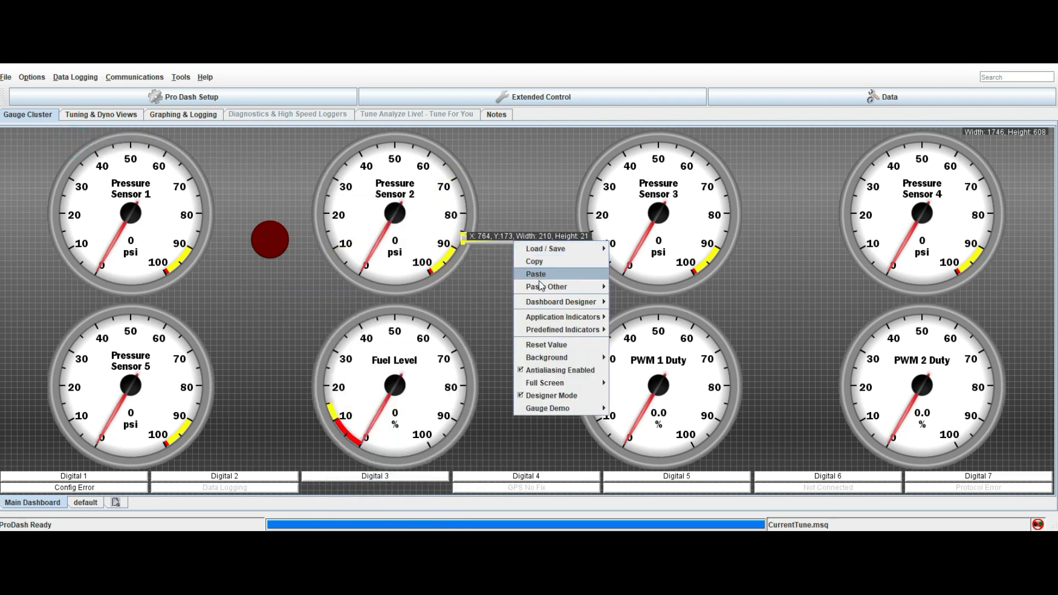
mouse_move(555, 303)
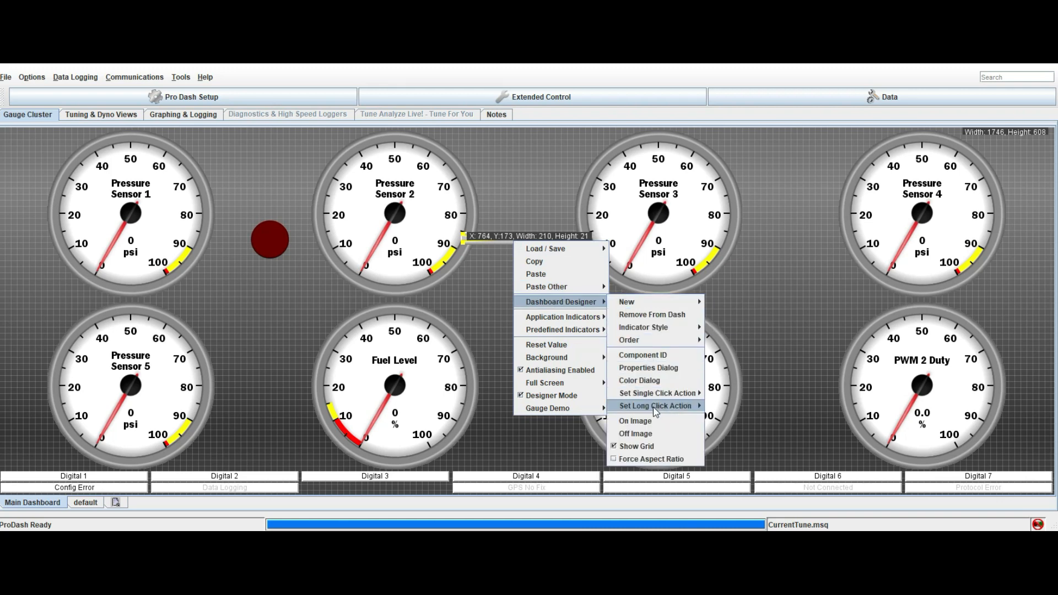
click(636, 434)
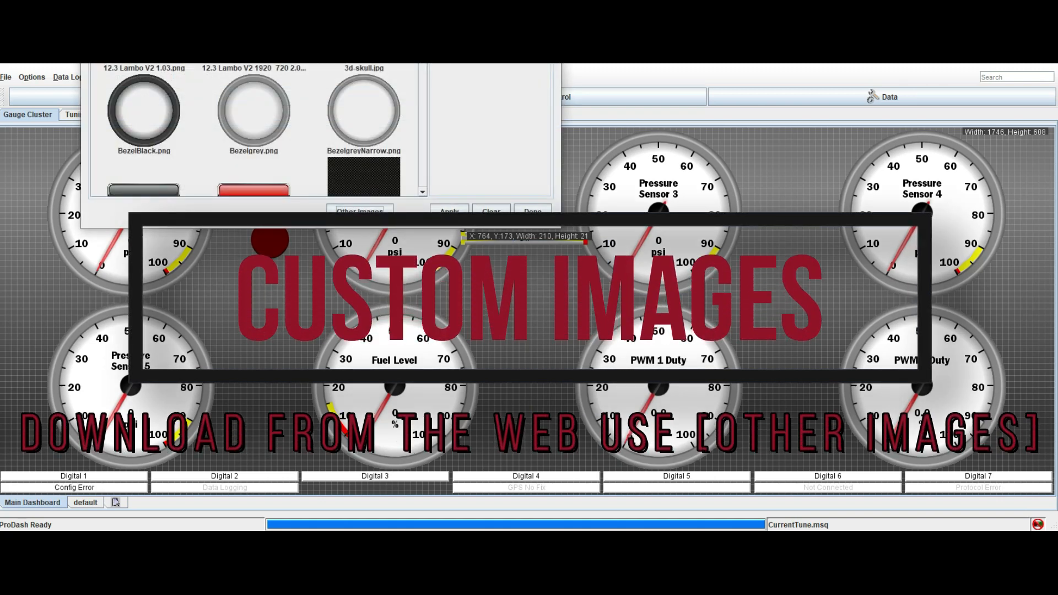
drag(424, 64, 756, 153)
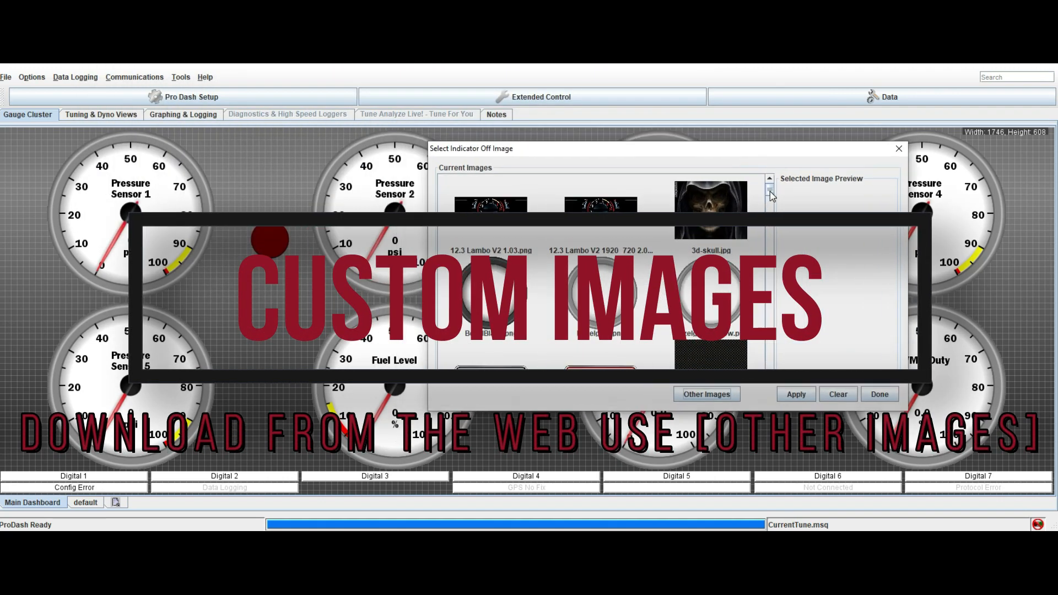
drag(769, 191, 770, 244)
key(Escape)
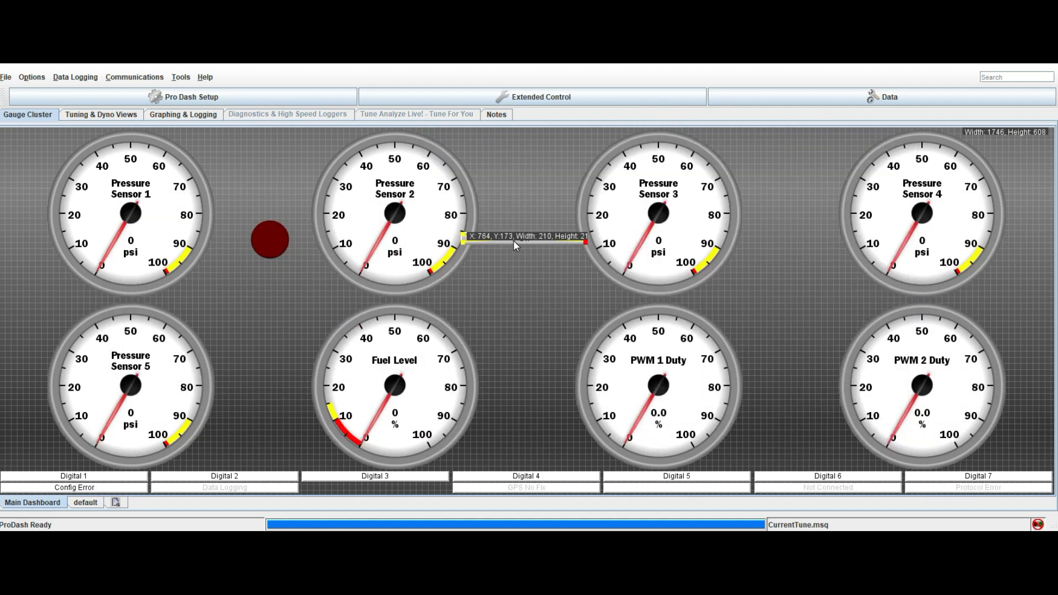
Step: Set the new indicator's Off Image to stability-control-1.jpg and close the image selection
right_click(513, 240)
mouse_move(555, 304)
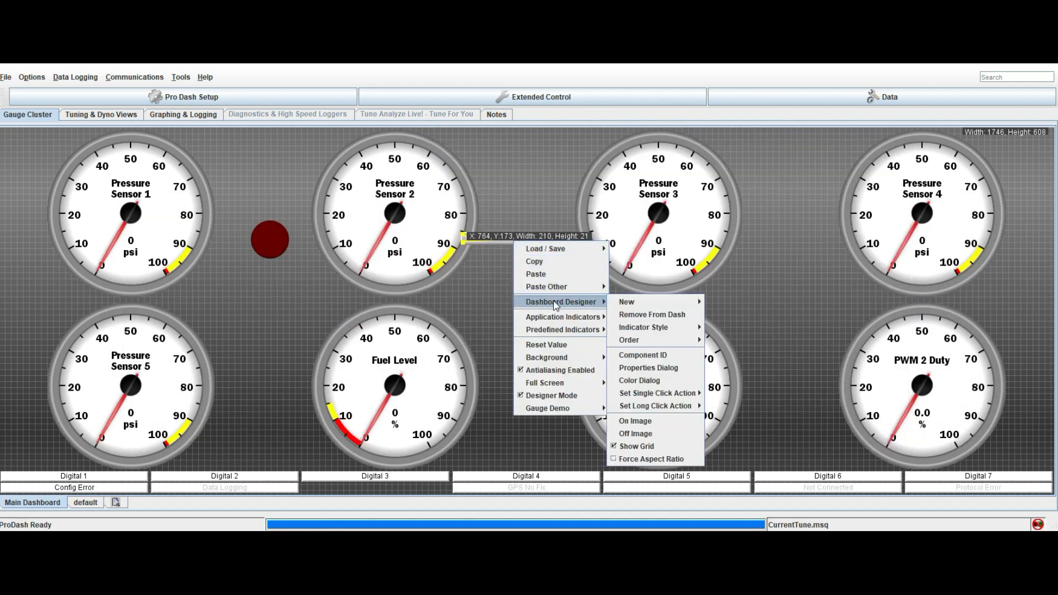
click(639, 434)
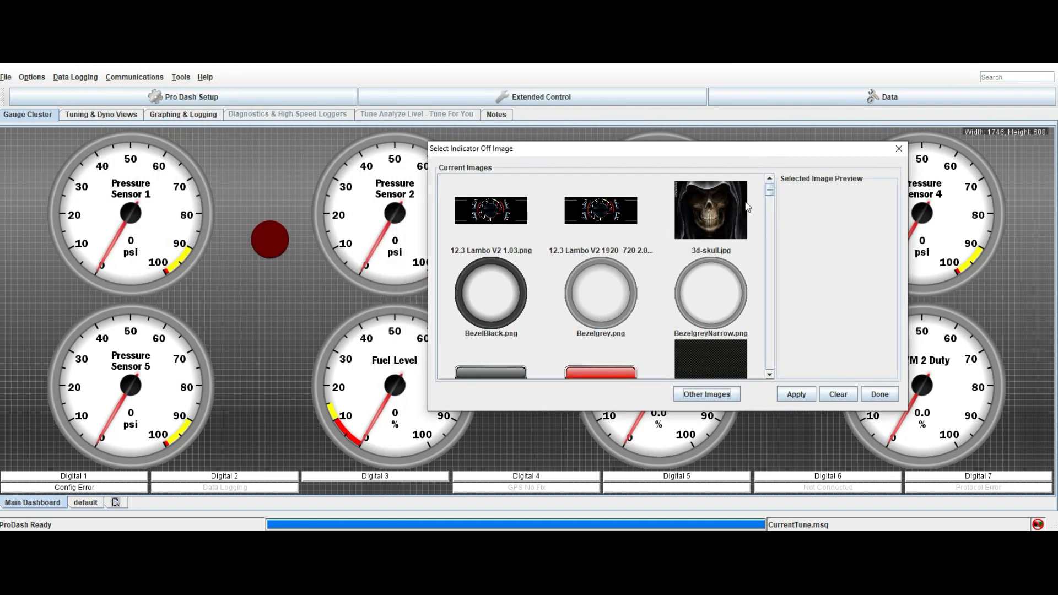
drag(769, 191, 774, 264)
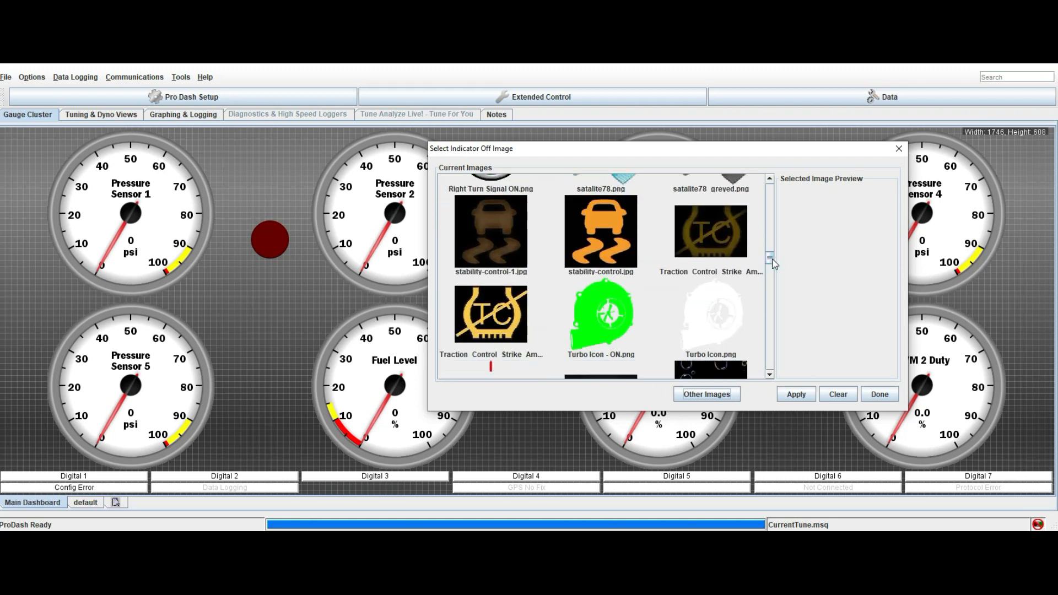
click(490, 248)
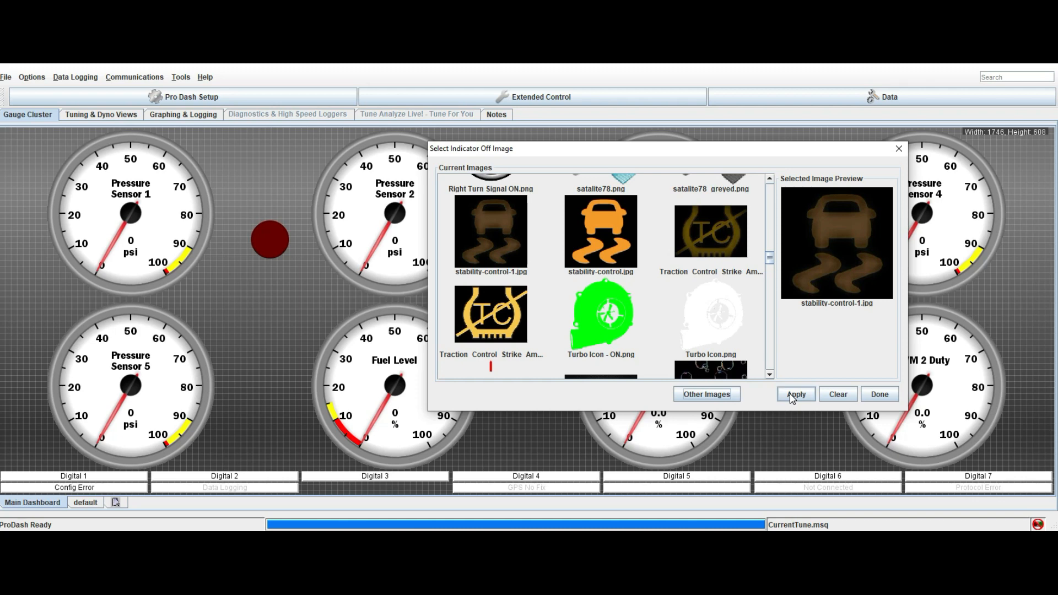
click(874, 394)
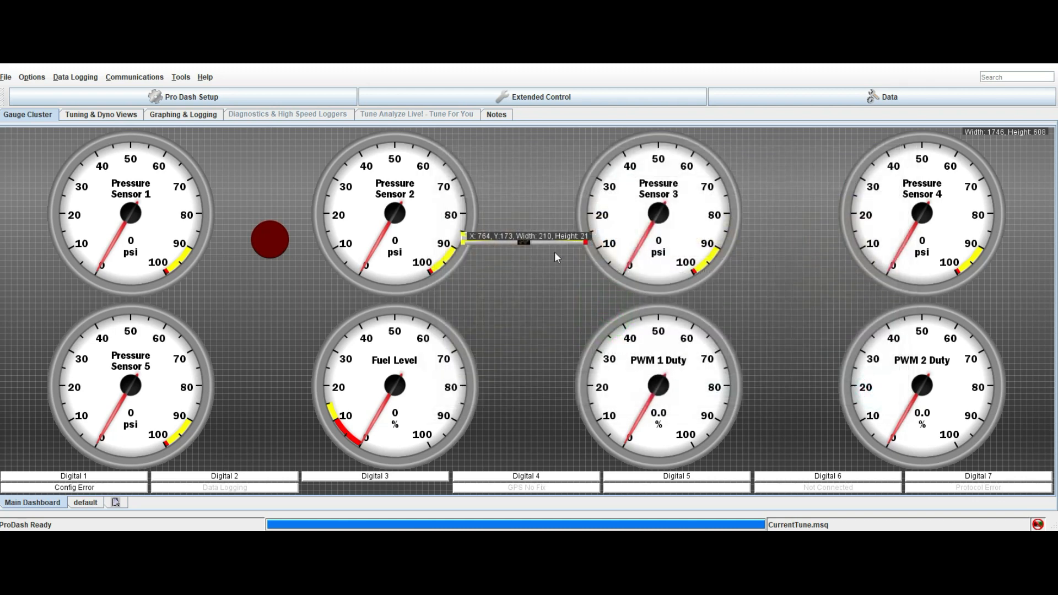
Step: Set the new indicator's On Image to stability-control.jpg, apply it, and close the image selection
right_click(542, 241)
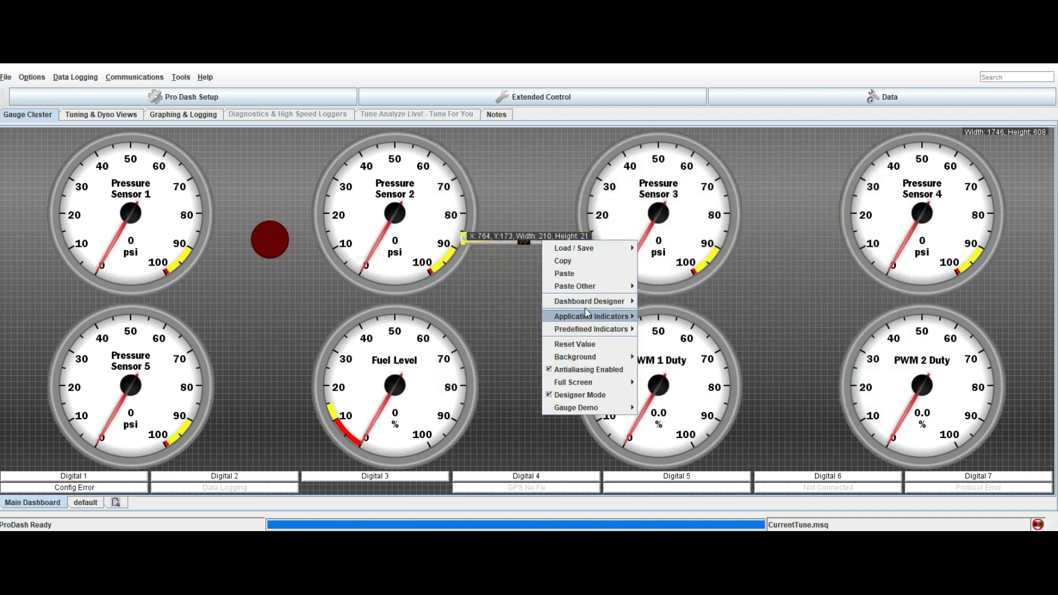
mouse_move(629, 303)
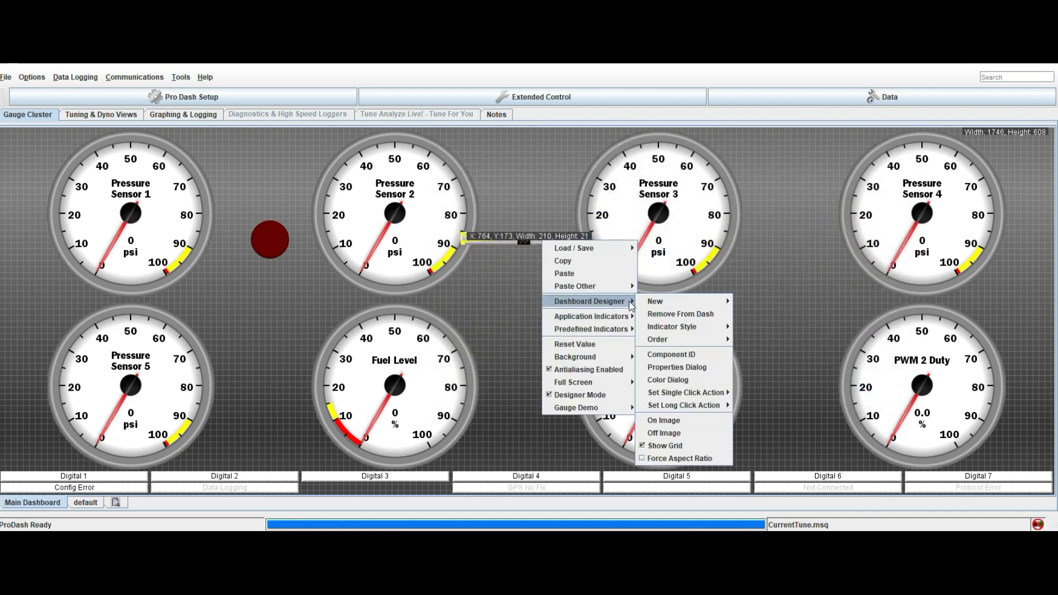
click(664, 421)
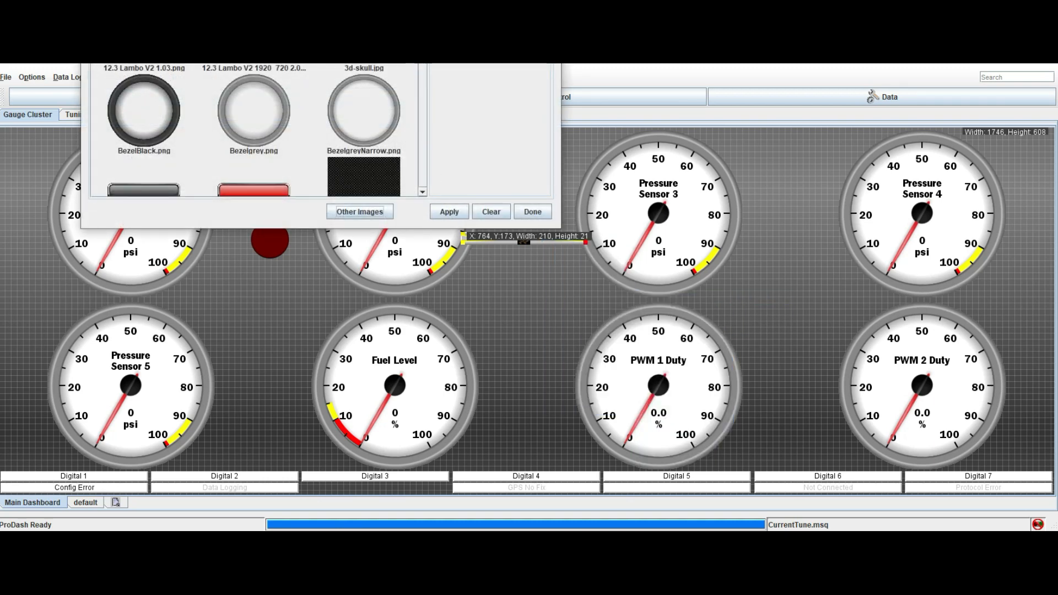
drag(423, 25, 429, 78)
click(254, 46)
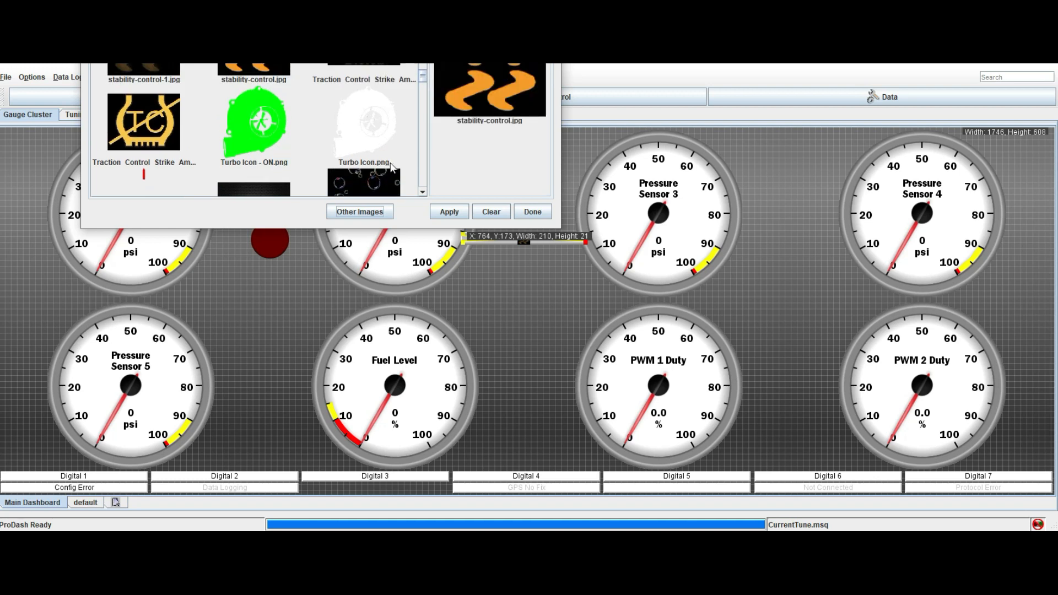
click(442, 212)
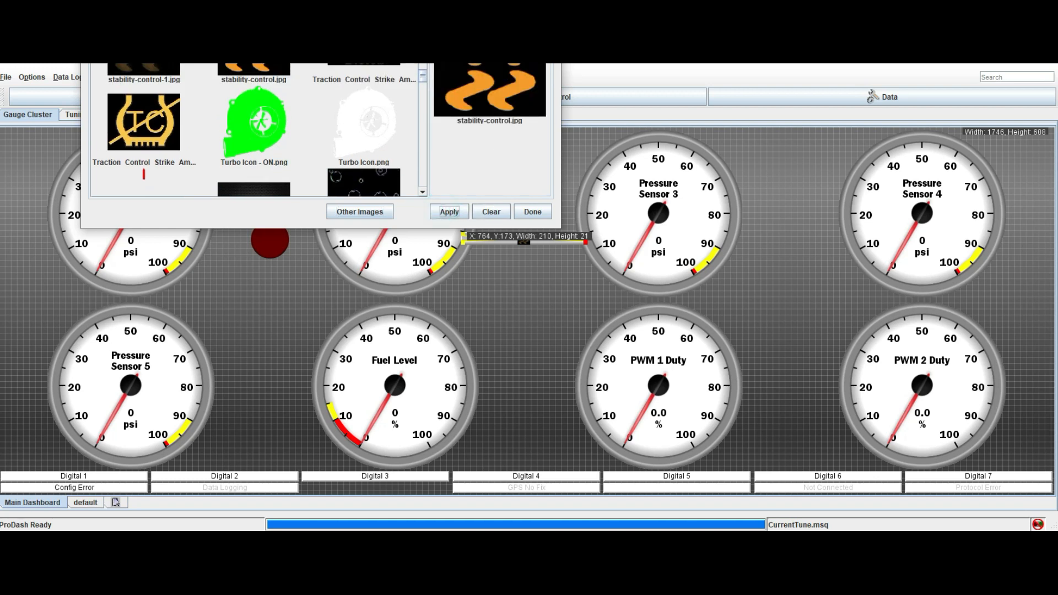
drag(440, 0, 514, 152)
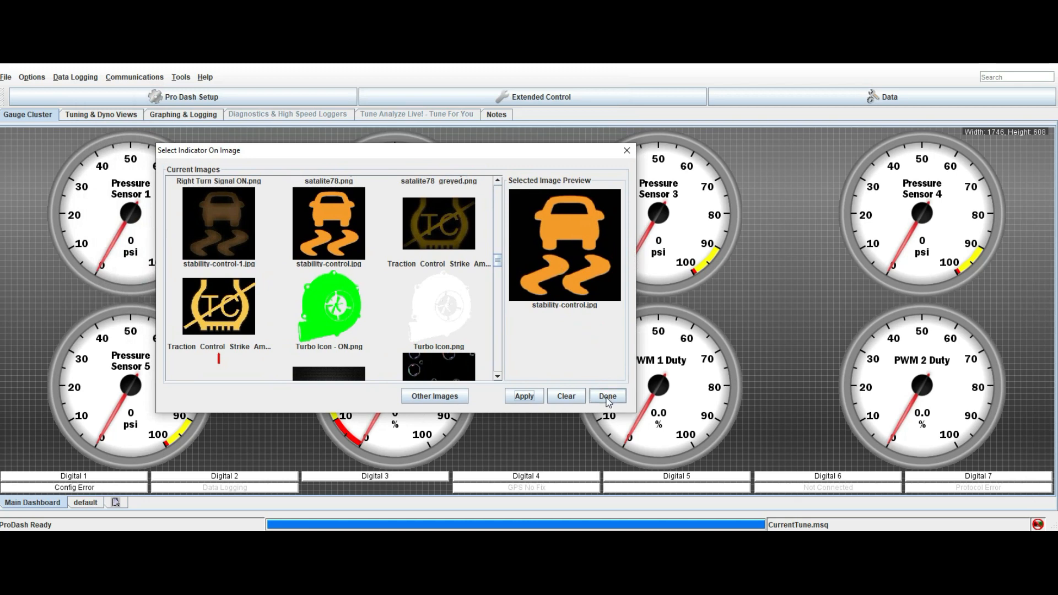
click(528, 393)
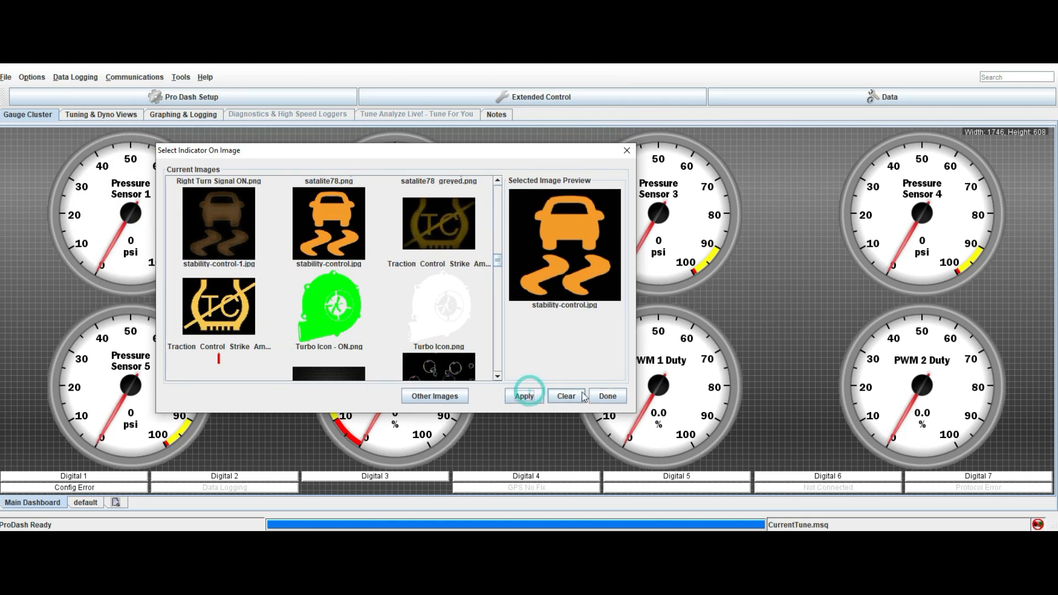
click(606, 396)
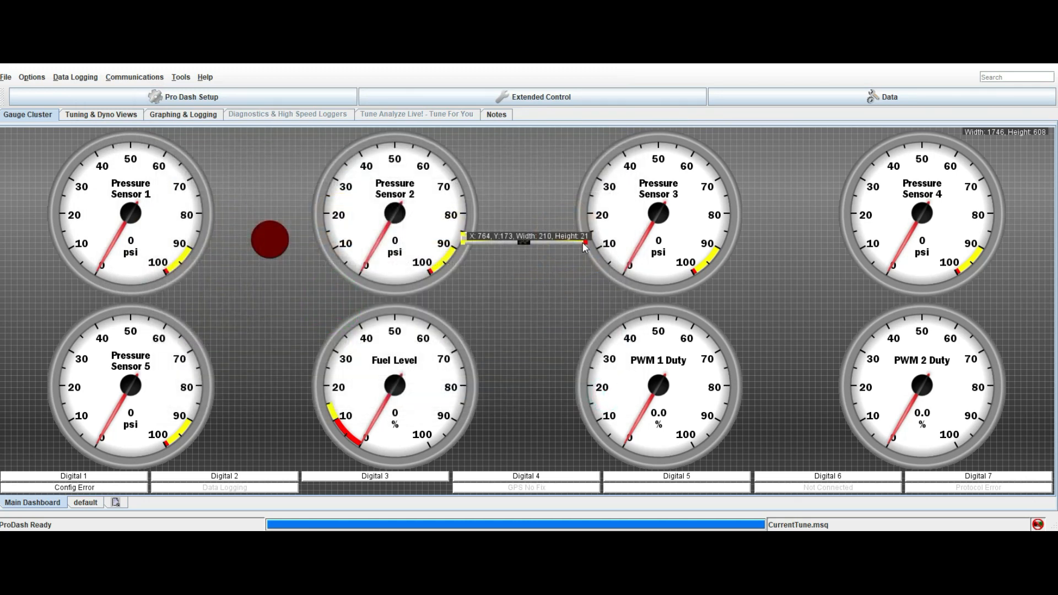
Step: Enlarge the stability-control indicator to about 242 wide by 124 high and make its Off Text and On Text Color transparent
drag(586, 244, 604, 306)
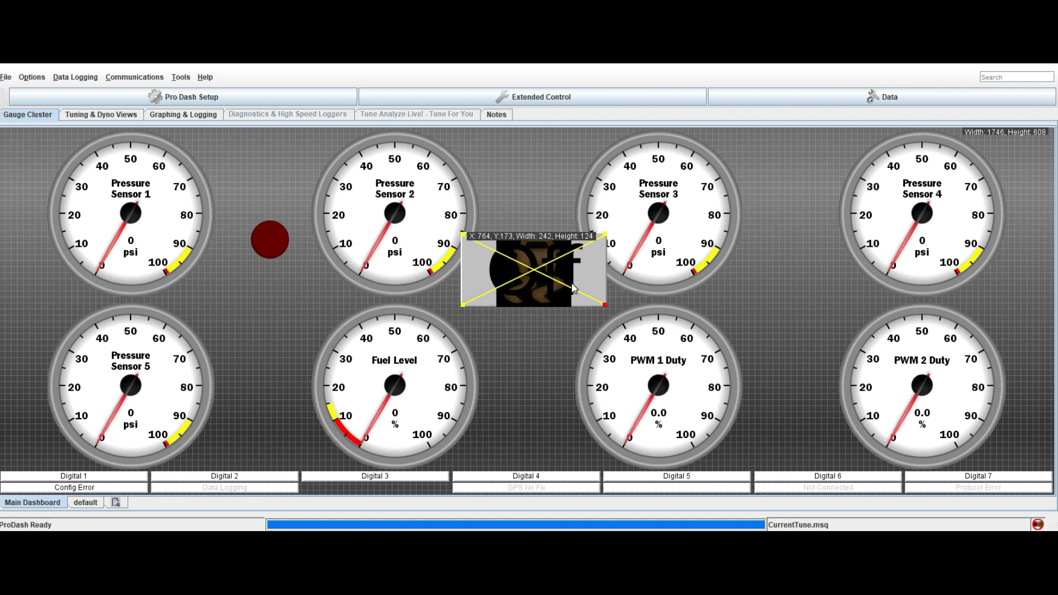
right_click(551, 277)
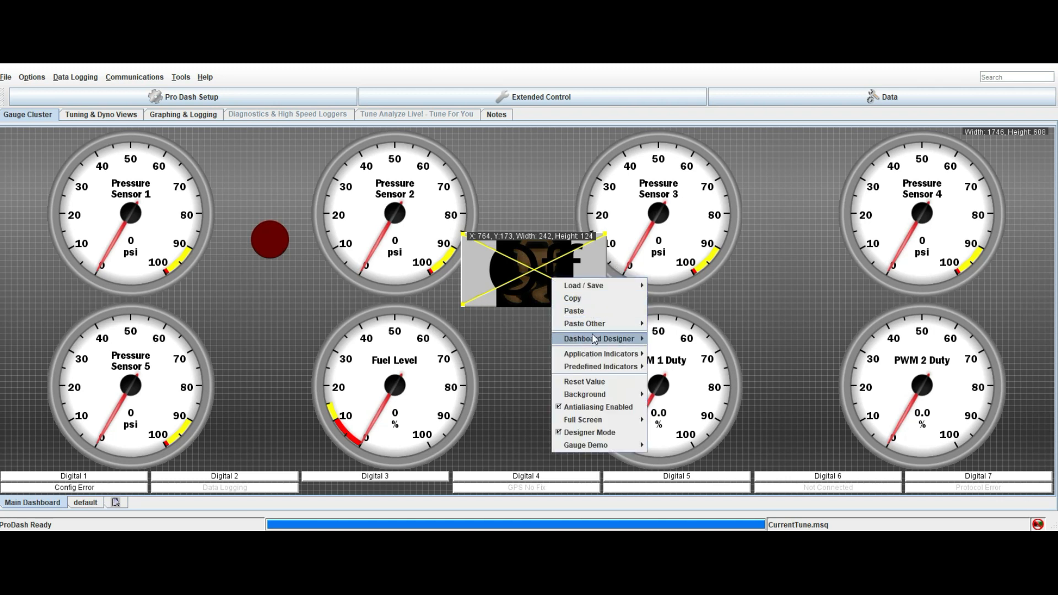
mouse_move(596, 338)
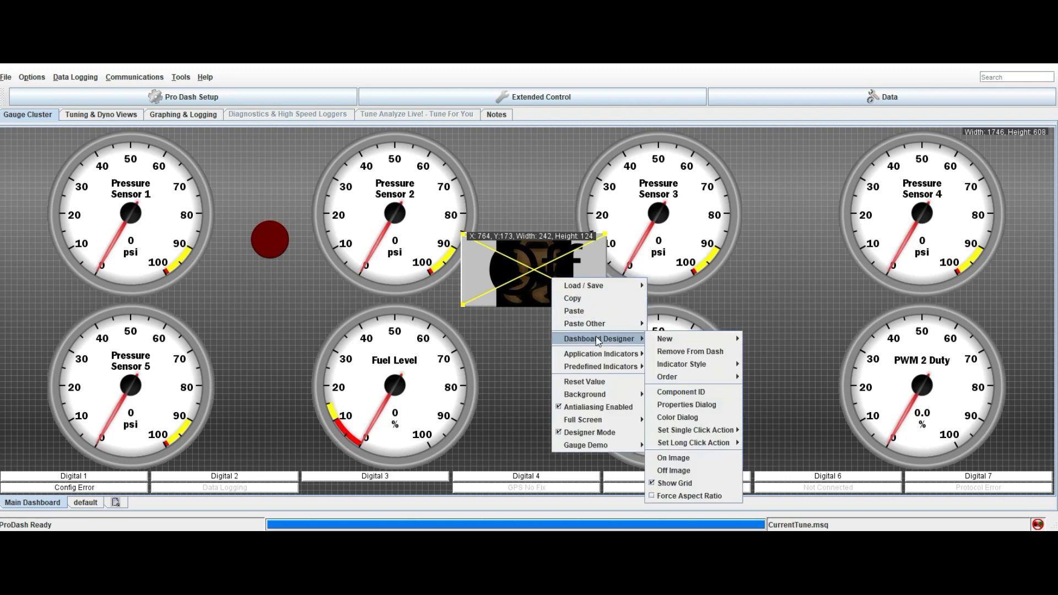
click(690, 417)
drag(646, 176, 862, 84)
click(935, 128)
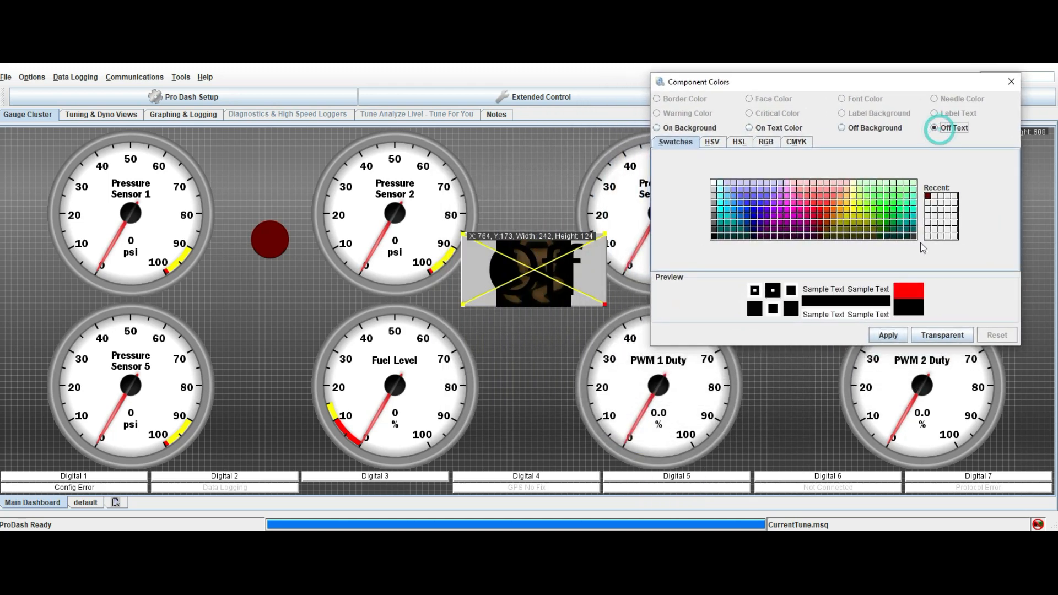
click(930, 337)
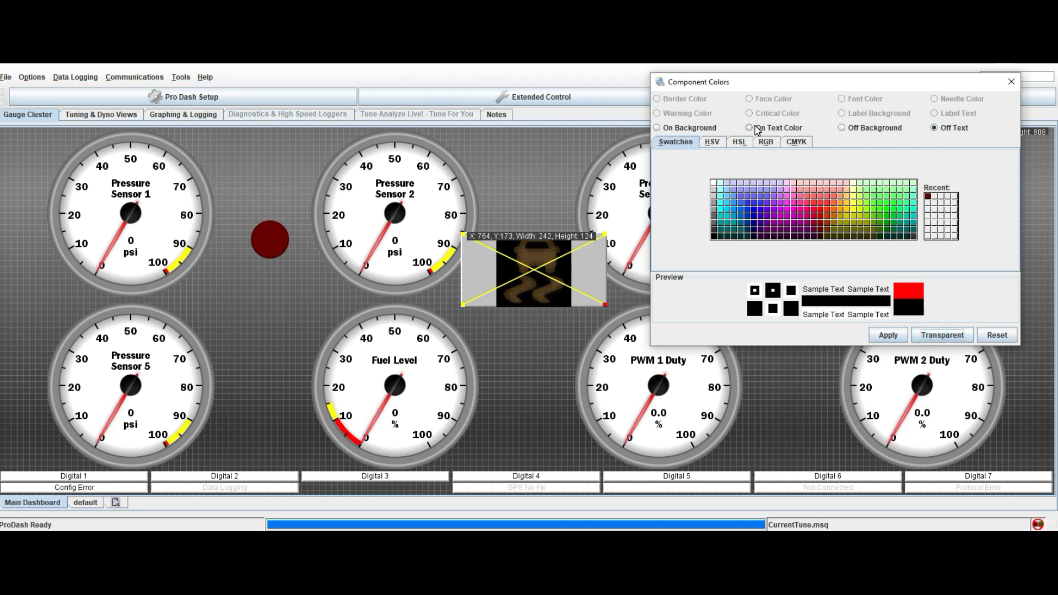
click(924, 343)
Step: Make the stability-control indicator's Off Background and On Background transparent and close the component colors
click(873, 128)
click(933, 337)
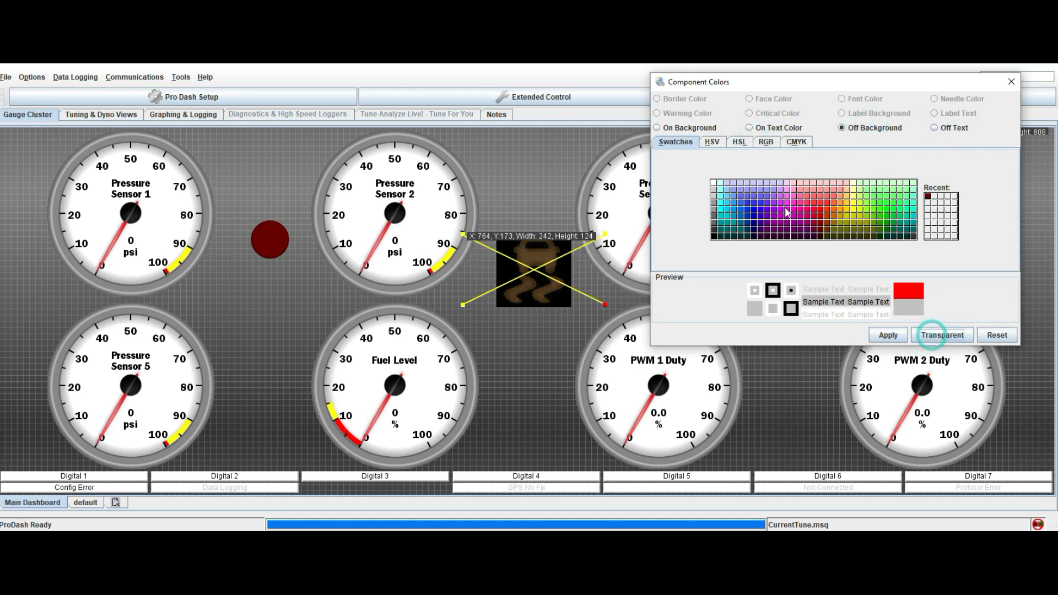
click(700, 129)
click(925, 337)
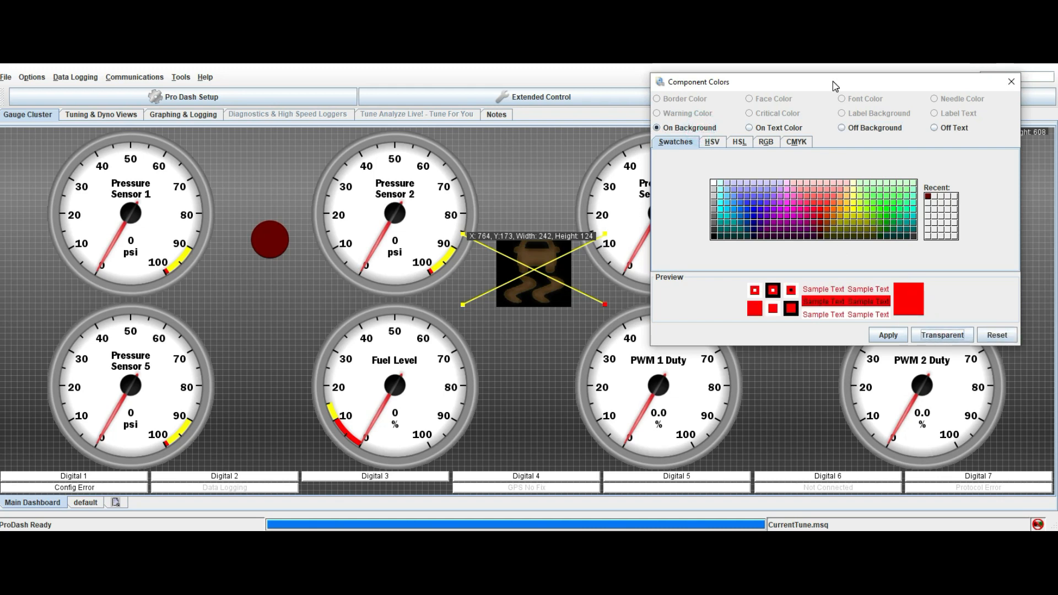
drag(832, 81, 810, 81)
click(990, 82)
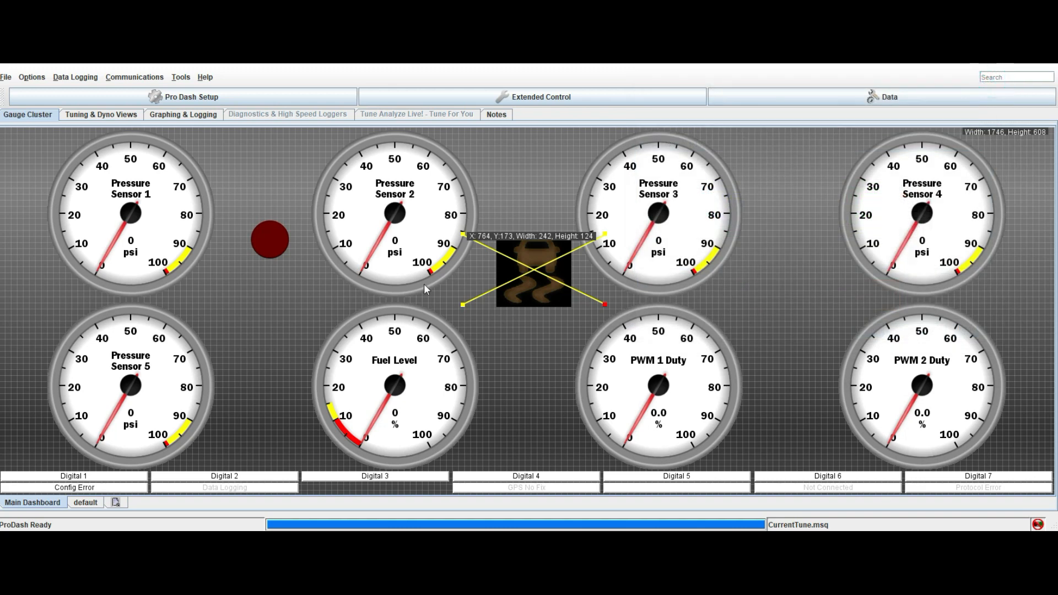
Step: Start the Gauge Demo on the dashboard to test the custom indicators
click(257, 309)
right_click(285, 305)
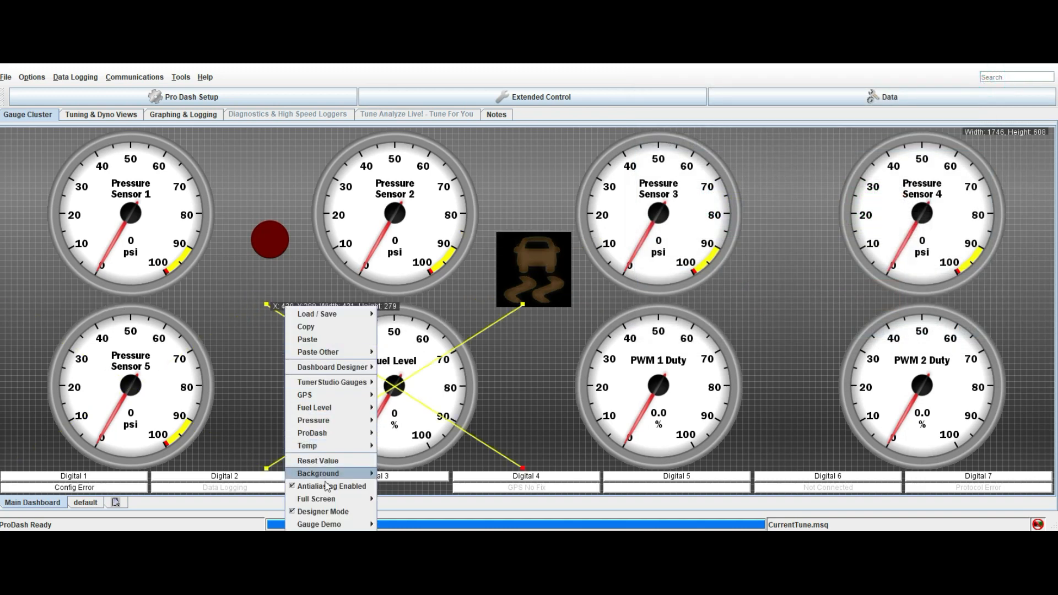
mouse_move(330, 524)
click(393, 524)
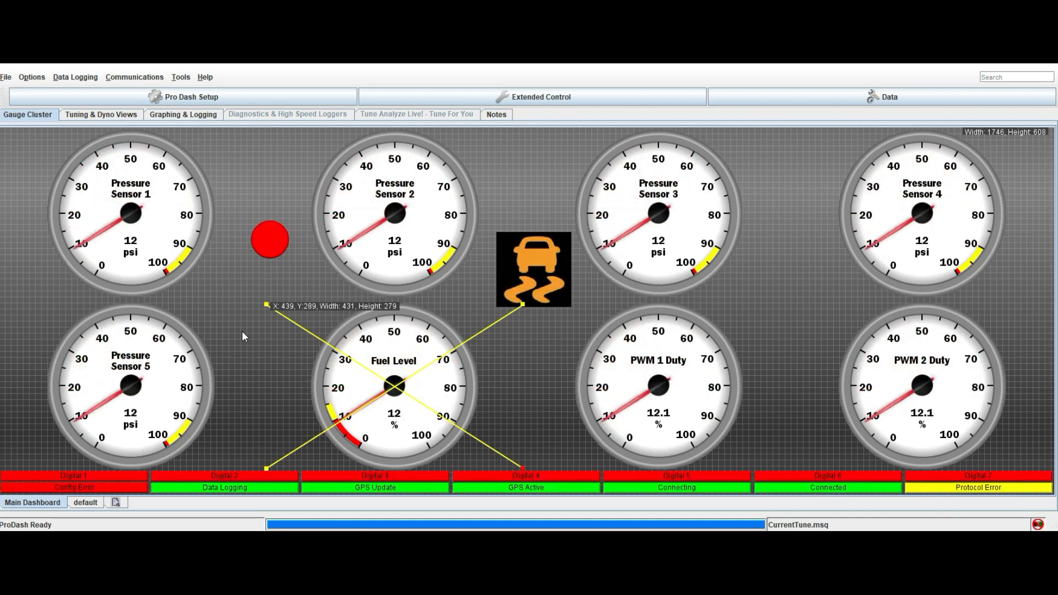
Step: Link the stability-control indicator to the predefined indicator On: Digital 6 - Off: Digital 6
right_click(546, 259)
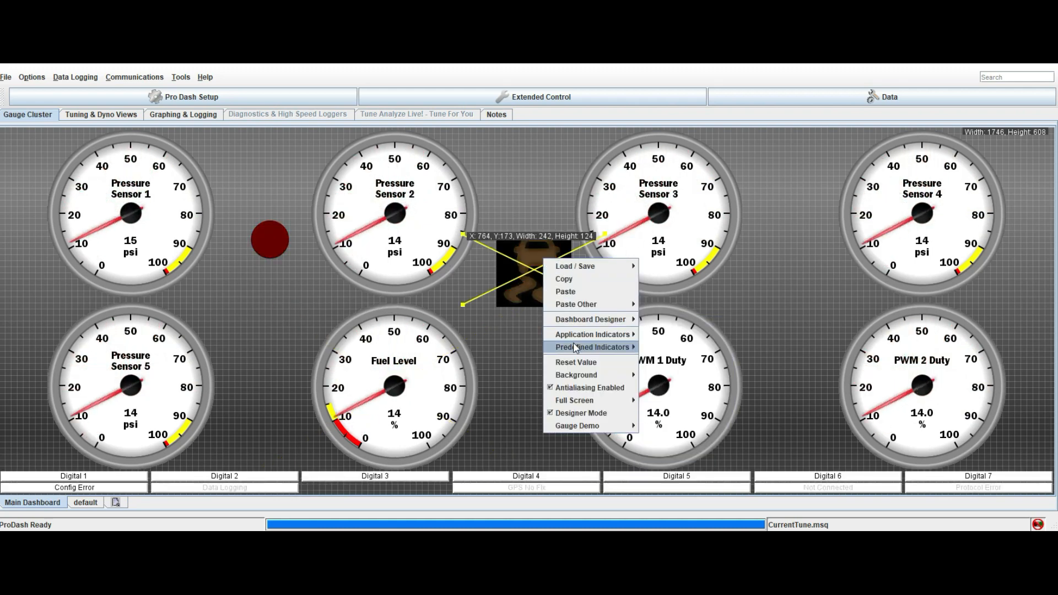
mouse_move(600, 347)
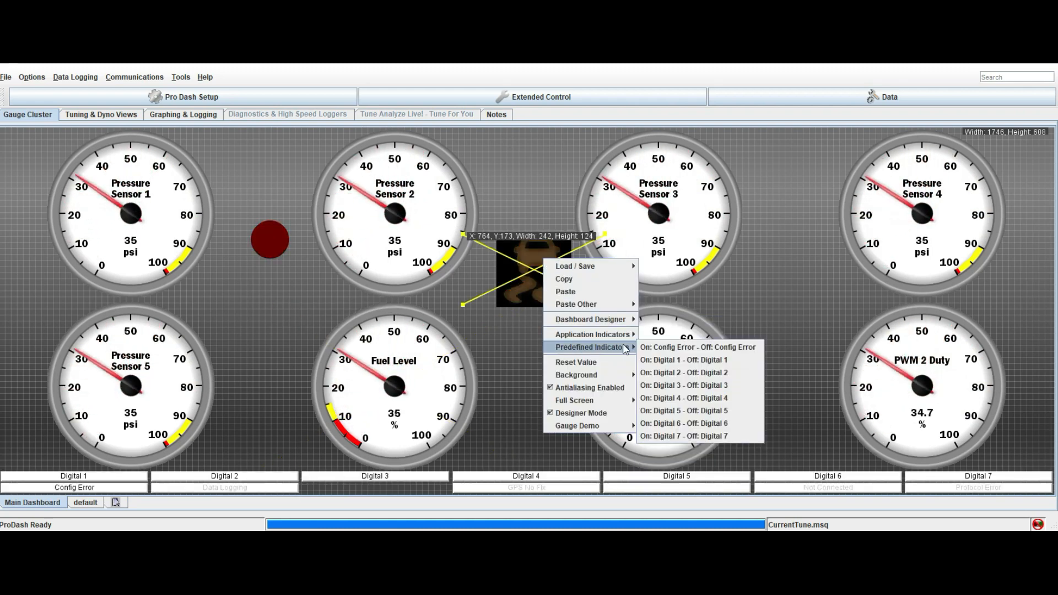
click(665, 424)
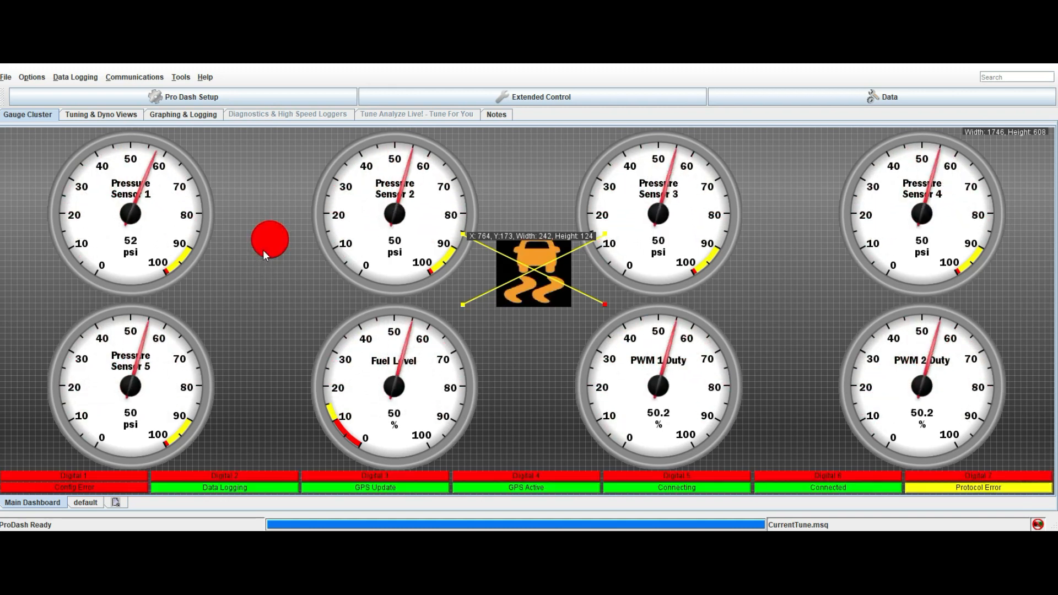
Step: Turn off Designer Mode for the dashboard and reopen the dashboard's options
right_click(536, 348)
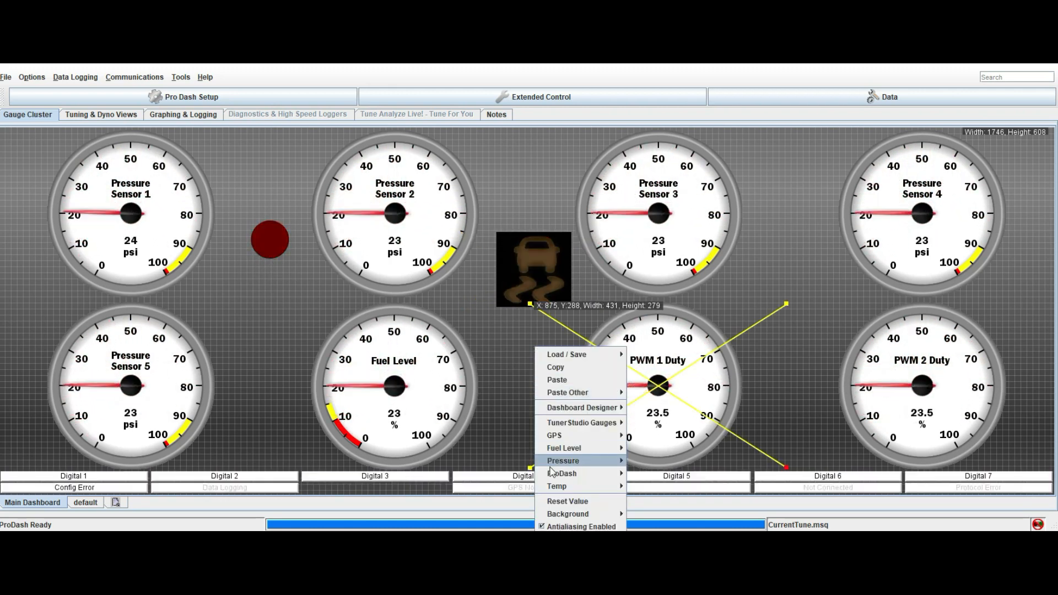
click(570, 552)
right_click(492, 363)
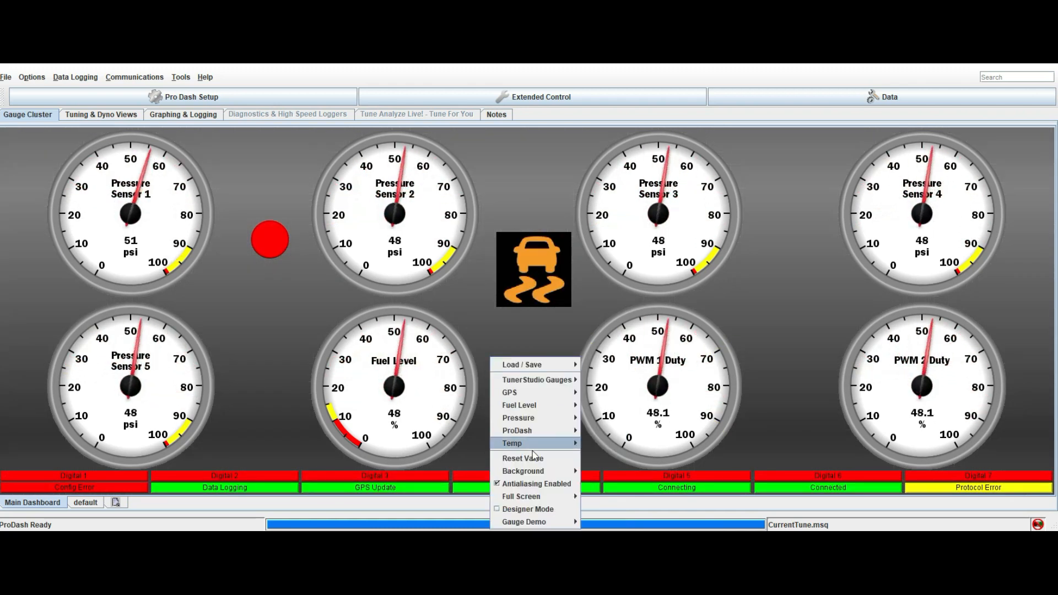